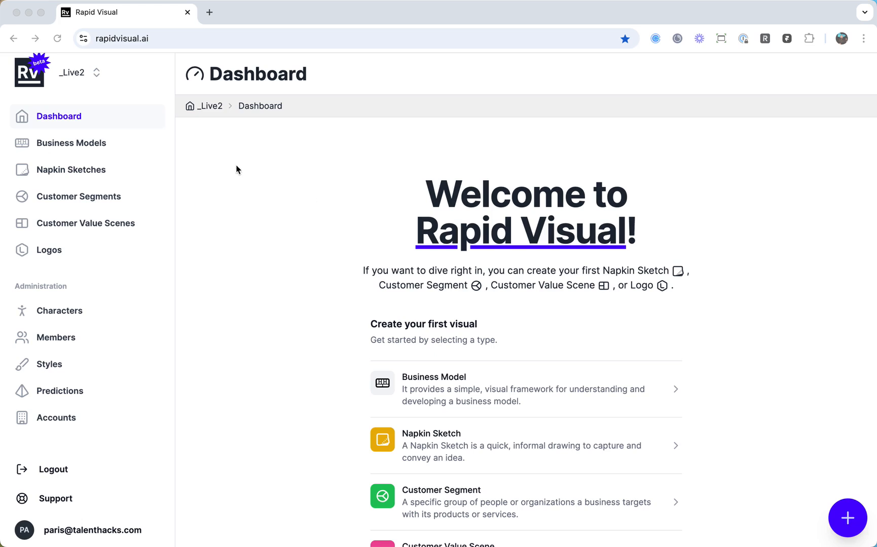
# Start a new business model titled "Solar Powered Portable Power Bank".
pyautogui.scroll(-3, 518, 335)
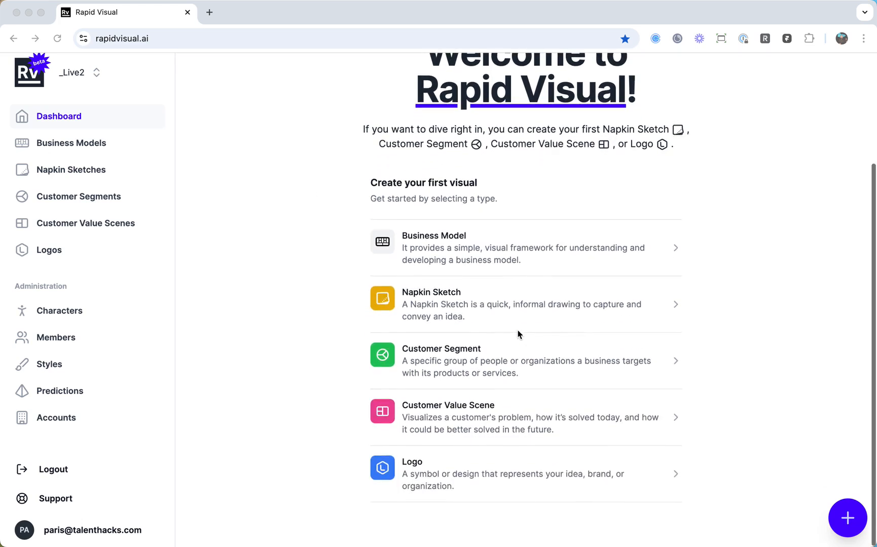
pyautogui.scroll(3, 499, 451)
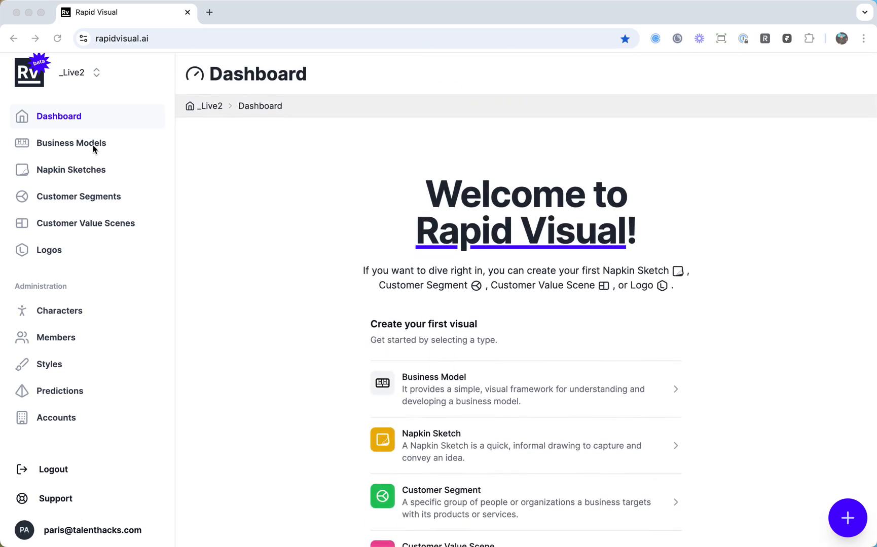
pyautogui.click(92, 146)
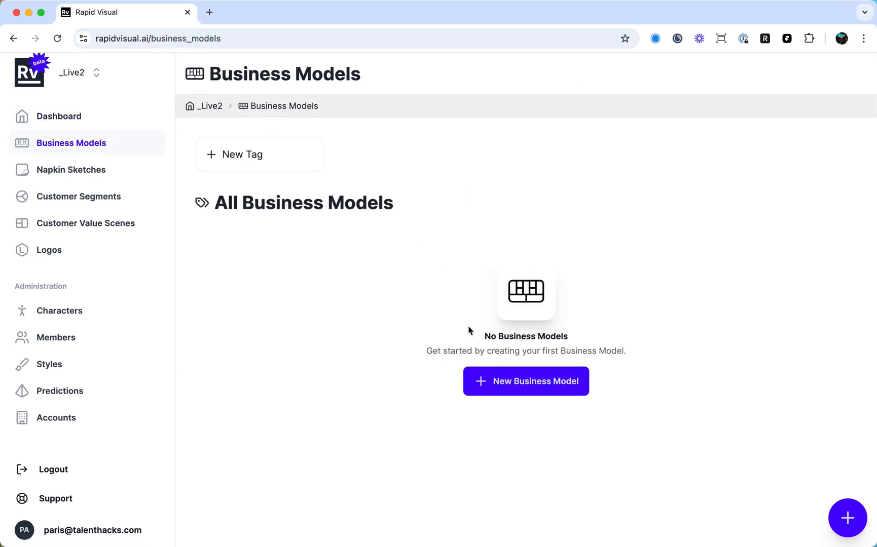
pyautogui.click(545, 388)
pyautogui.click(318, 190)
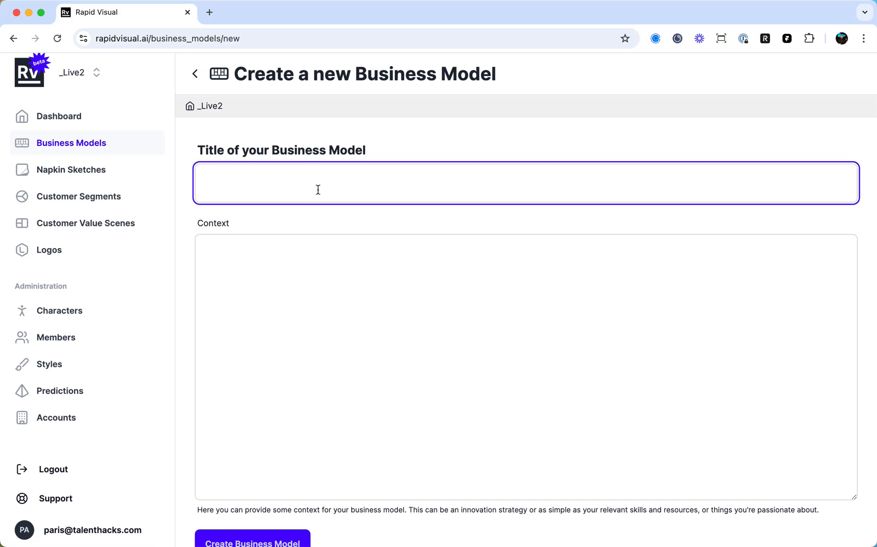
pyautogui.write('Solar Powered Portable Power Bank')
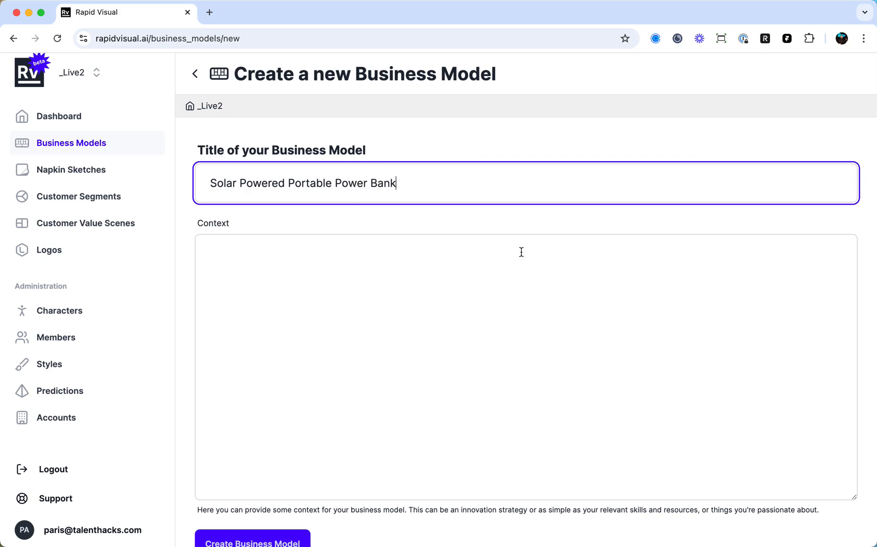
# Paste the prepared context about the iphone-sized solar bank that charges 3 laptops and 3 phones, and create the business model.
pyautogui.press('super+Tab')
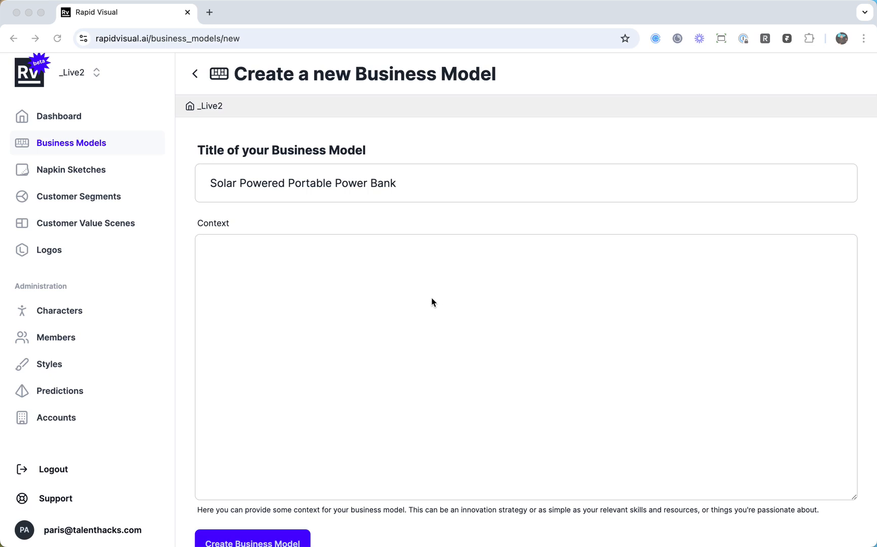
pyautogui.scroll(-3, 432, 307)
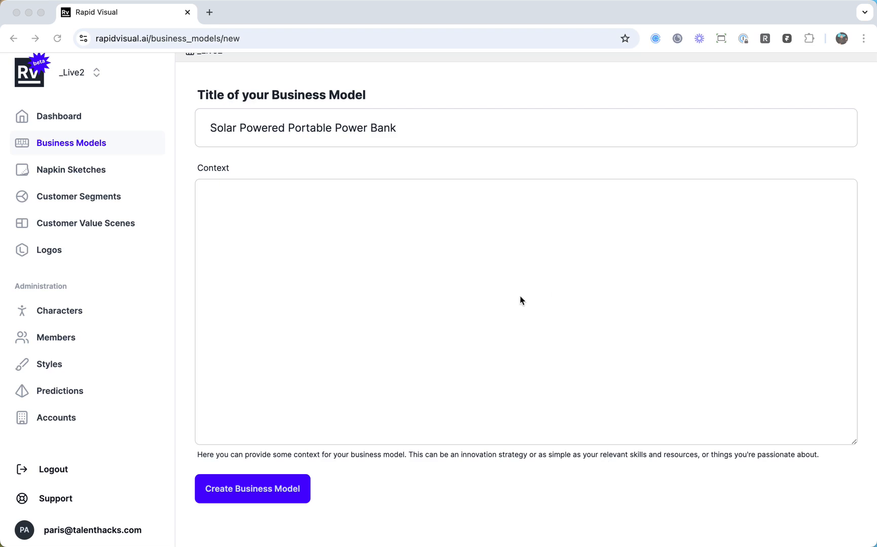
pyautogui.scroll(2, 395, 323)
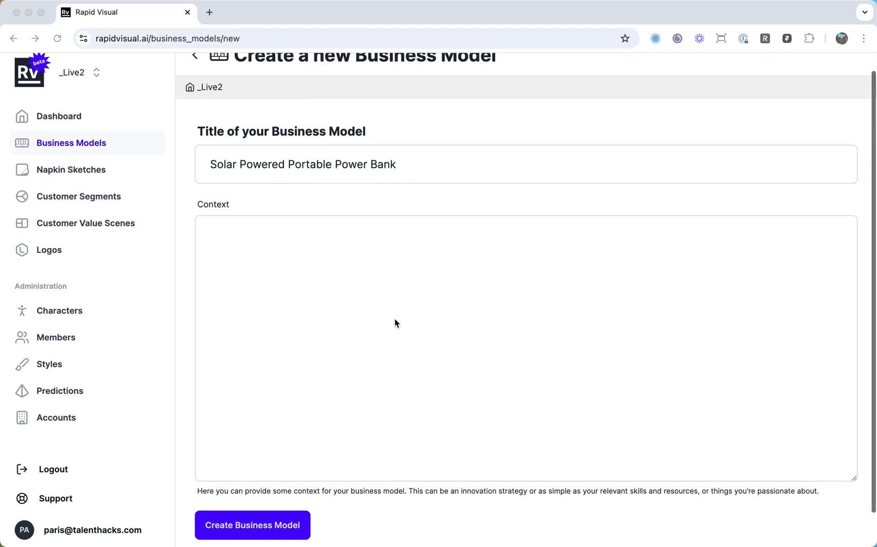
pyautogui.click(317, 253)
pyautogui.click(316, 253)
pyautogui.write('Powering electronics with tiny solar bank the size of an iphone and with enough power to charge 3 laptops and 3 phones. There is IP in our ability to shrink the size of the solar panel and boost its efficiency by 20 times, making this an industry first in how quickly the power bank recharges. The incredibly portable size opens up new possibilities for customers to take advantage while addressing their power needs.')
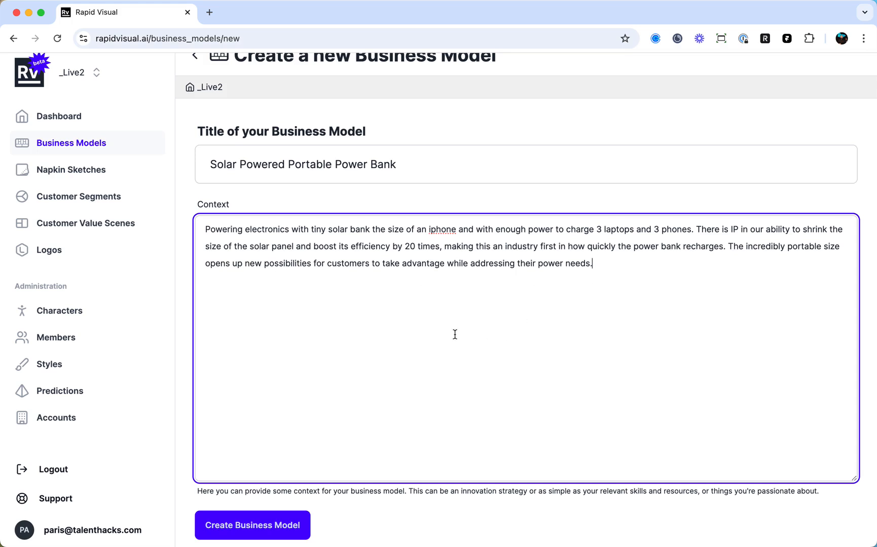
pyautogui.scroll(-1, 454, 335)
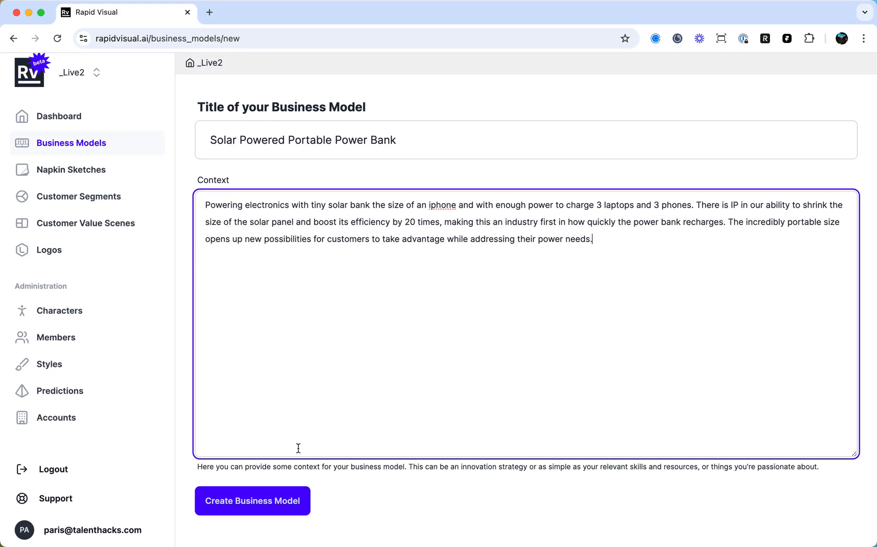
pyautogui.scroll(-1, 298, 449)
pyautogui.click(271, 494)
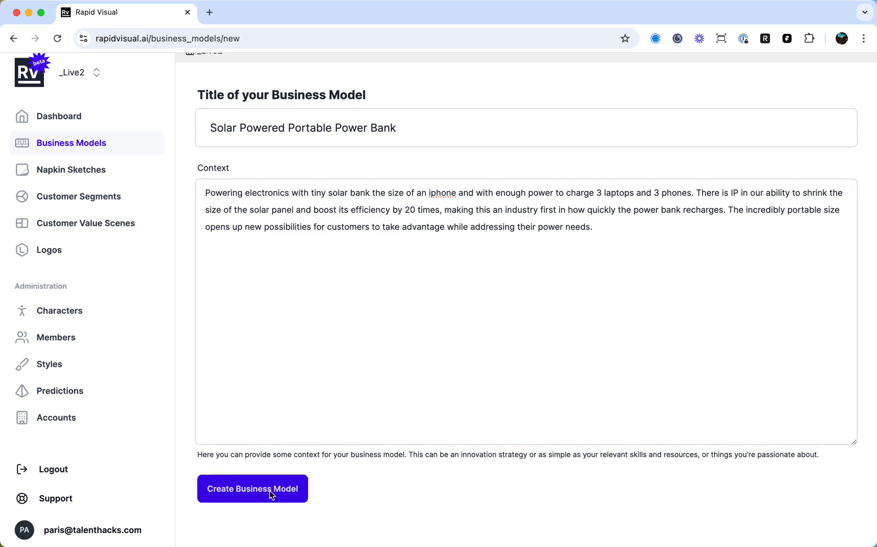
# Generate value proposition suggestions for the canvas, but add the custom value proposition "Solar Powered Portable Power Bank with Rapid Recharge".
pyautogui.scroll(-2, 427, 399)
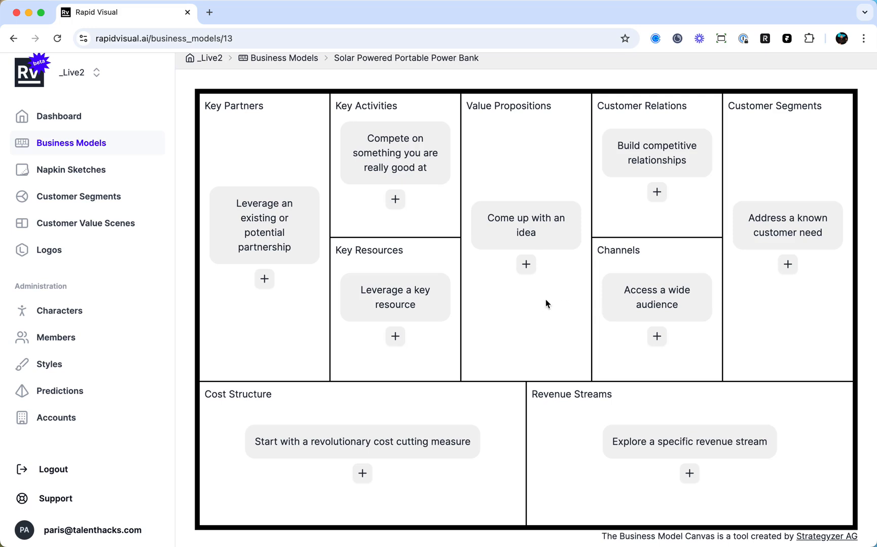
pyautogui.click(527, 264)
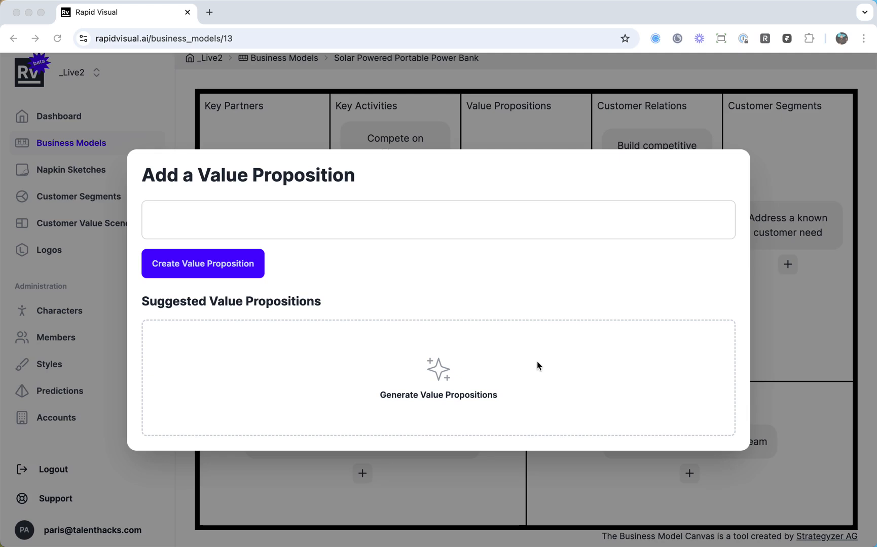
pyautogui.click(438, 375)
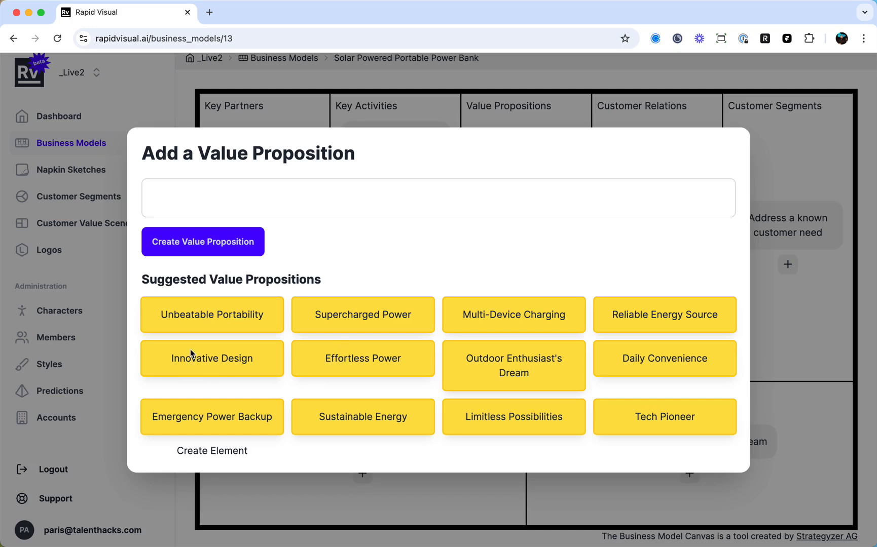
pyautogui.moveTo(193, 327)
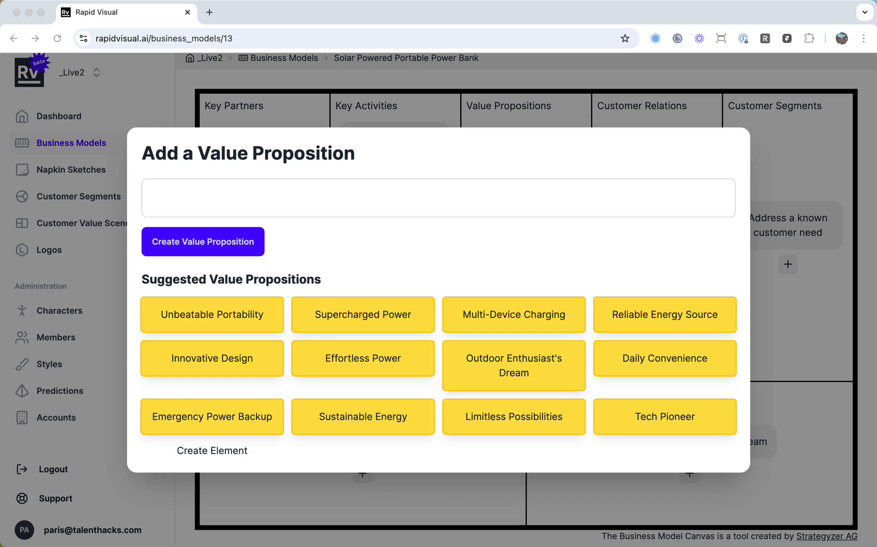
pyautogui.click(468, 195)
pyautogui.write('Solar Powered Portable Power Bank with Rapid Recharge')
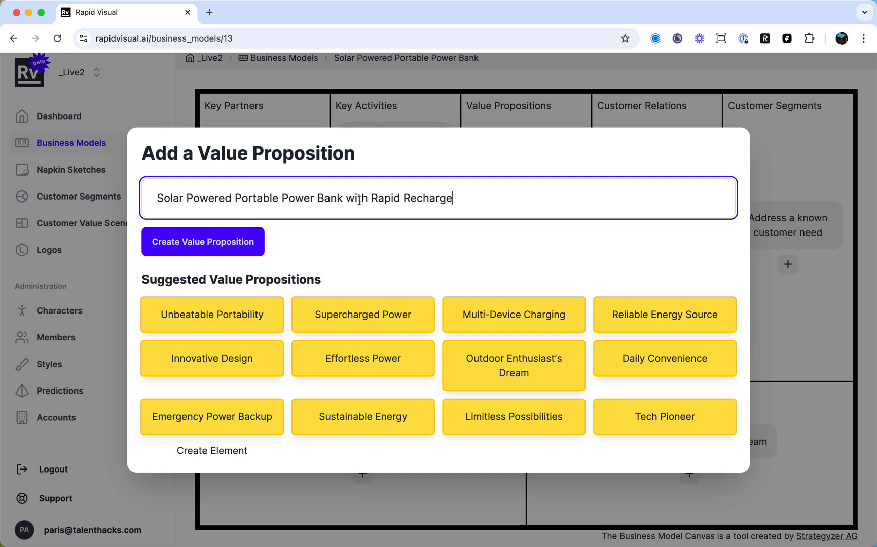
pyautogui.click(233, 243)
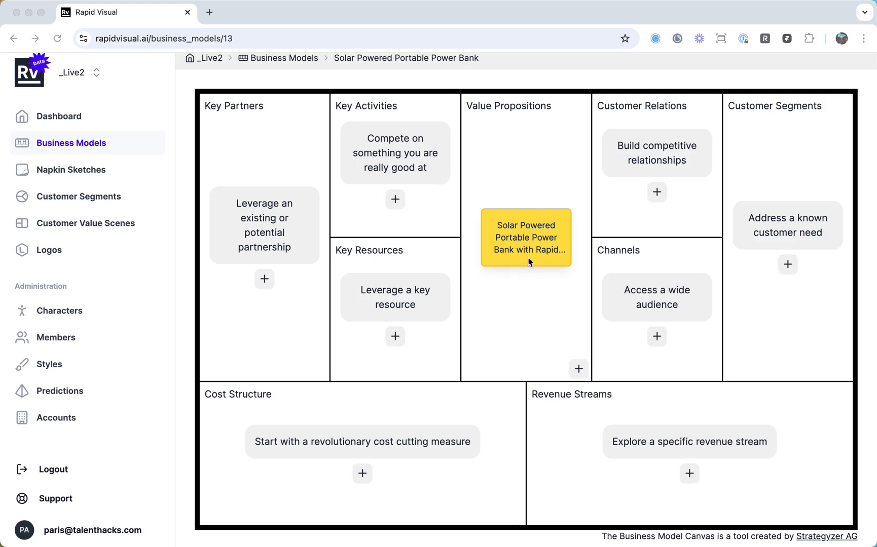
# Generate fresh suggestions for a second value proposition and add "Emergency Power Backup" from them to the canvas.
pyautogui.click(579, 370)
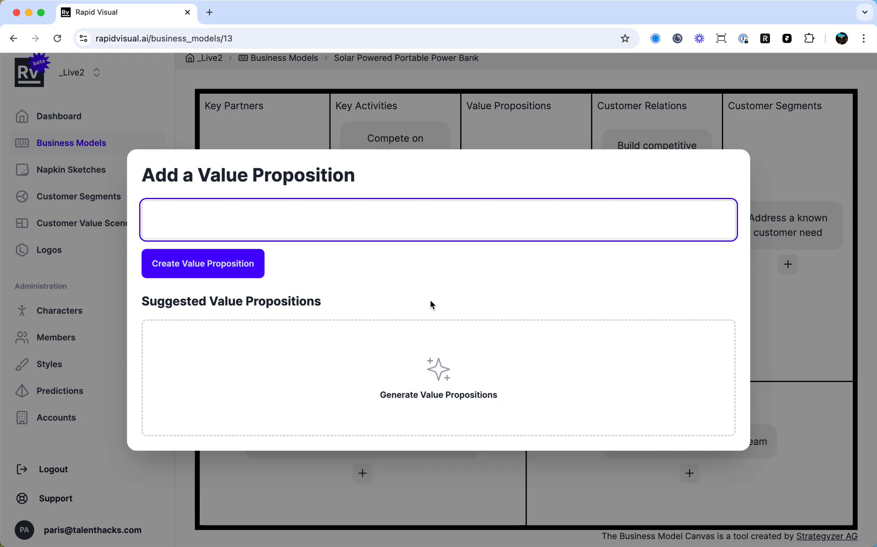
pyautogui.click(437, 372)
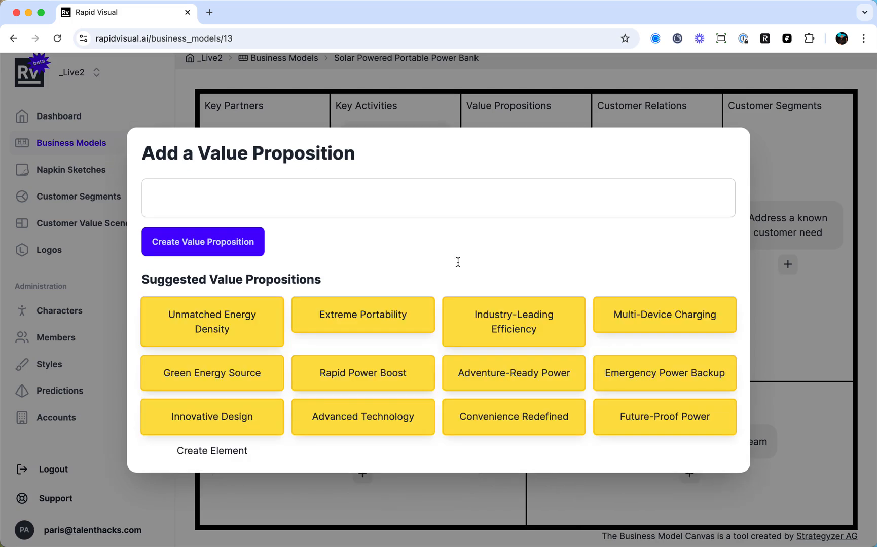
pyautogui.click(651, 375)
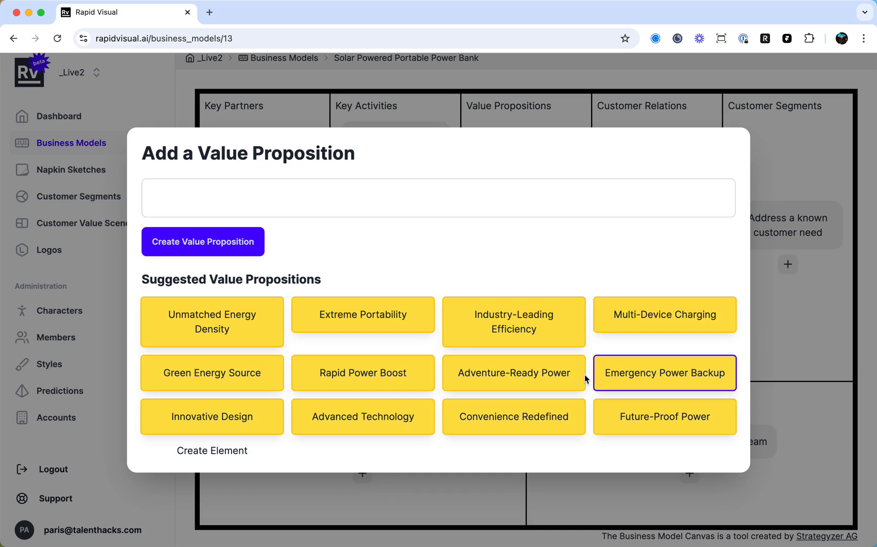
pyautogui.click(538, 378)
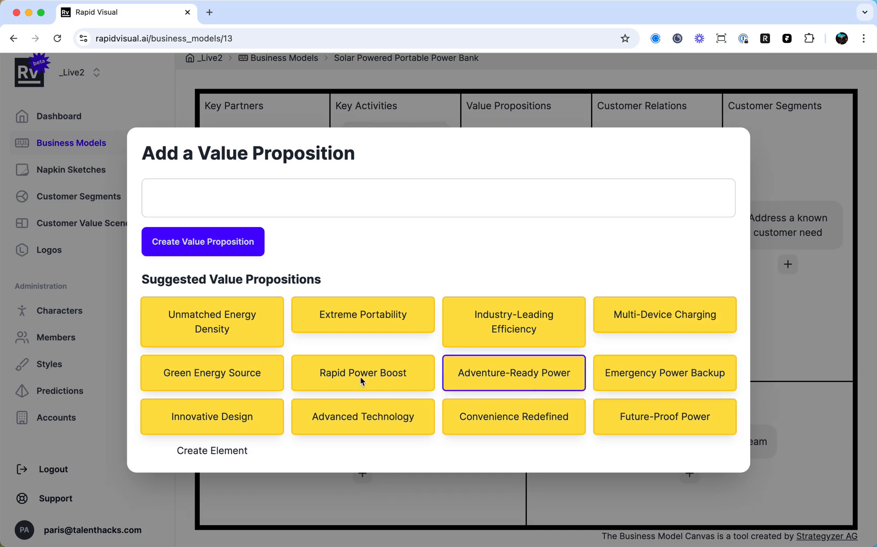
pyautogui.click(498, 422)
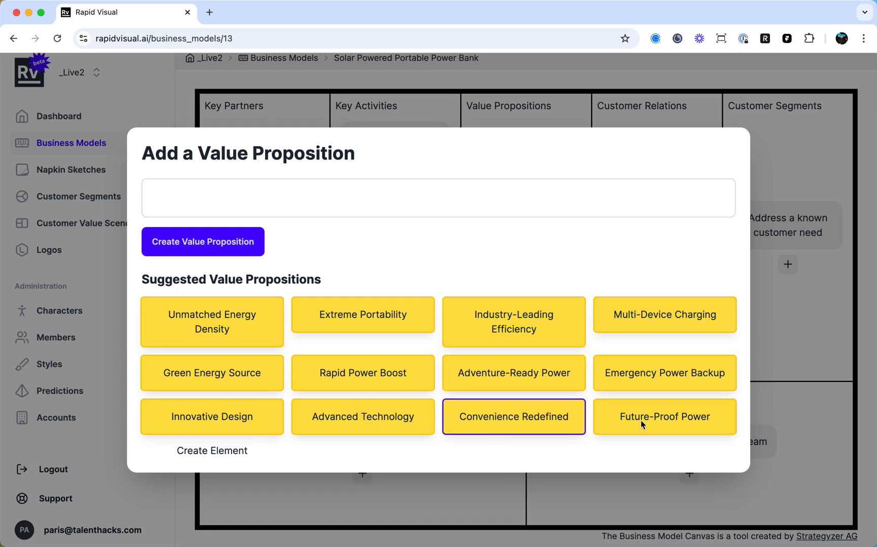
pyautogui.click(647, 424)
pyautogui.click(241, 381)
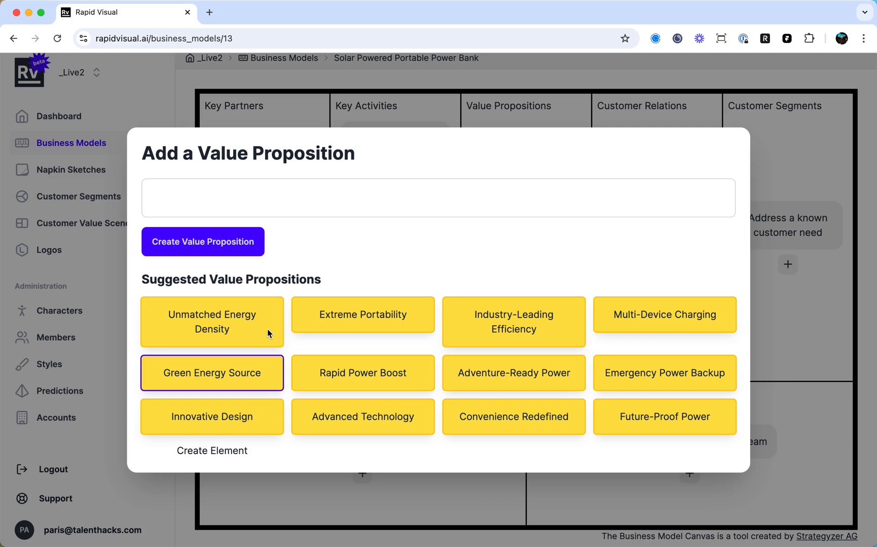
pyautogui.click(654, 382)
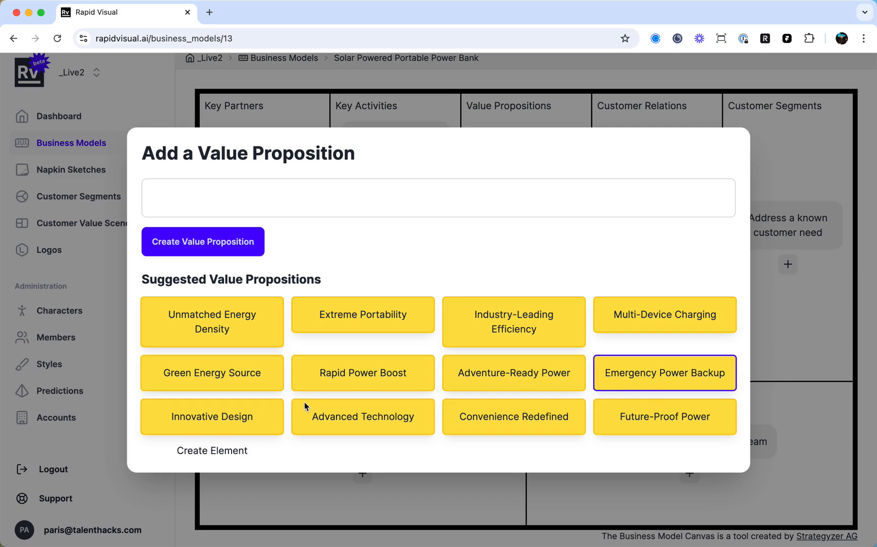
pyautogui.click(230, 450)
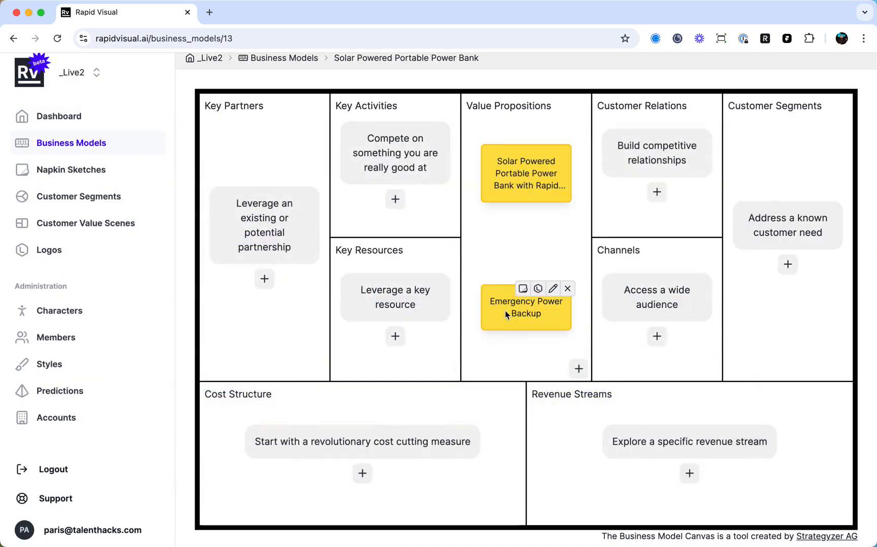
pyautogui.click(552, 293)
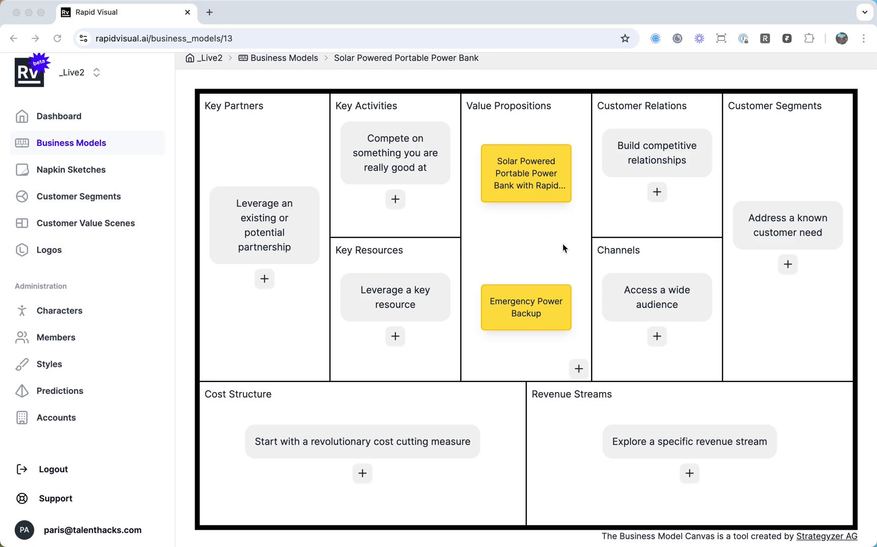
pyautogui.click(552, 177)
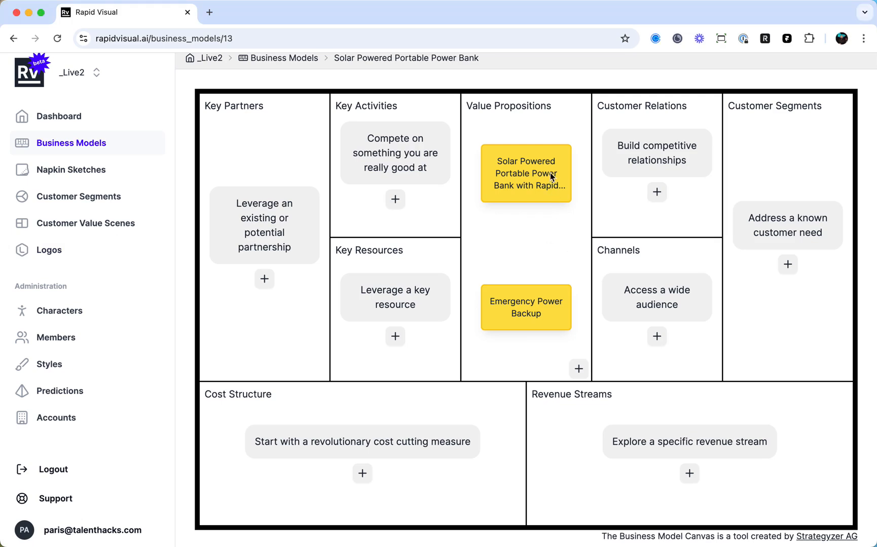
pyautogui.moveTo(532, 299)
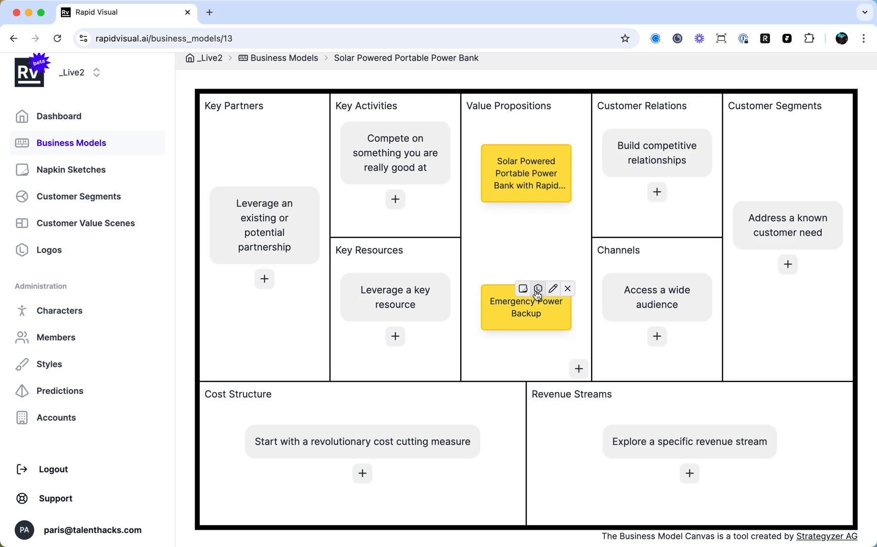
pyautogui.moveTo(518, 199)
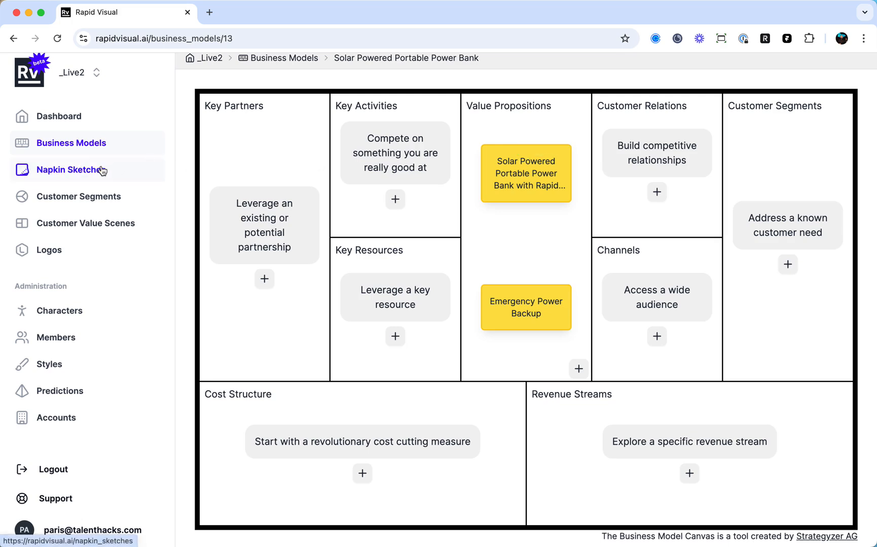
# Create a napkin sketch from the "Solar Powered Portable Power Bank with Rapid Recharge" value proposition and generate its image.
pyautogui.moveTo(567, 180)
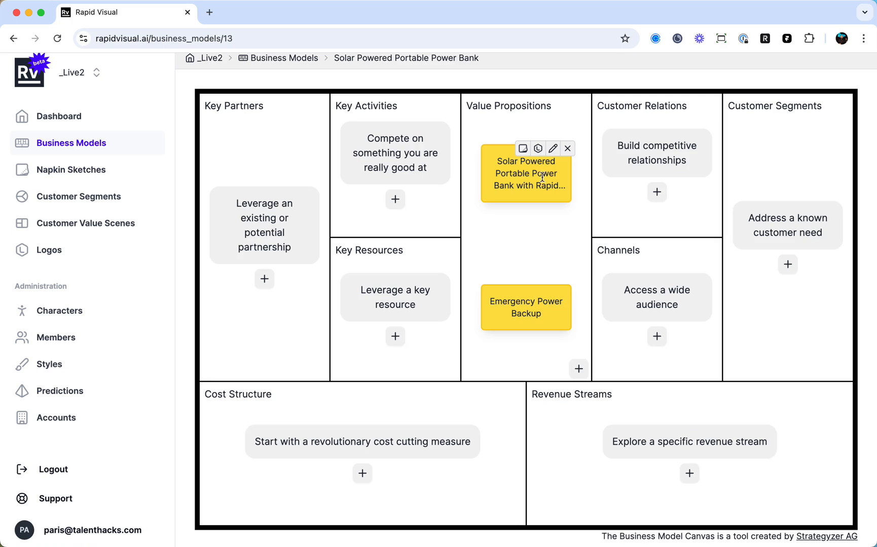
pyautogui.click(525, 150)
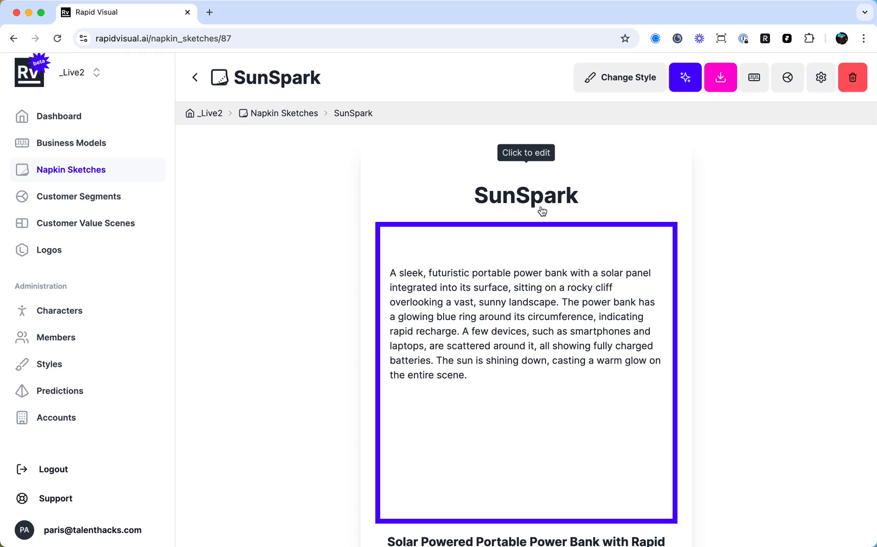
pyautogui.moveTo(605, 268)
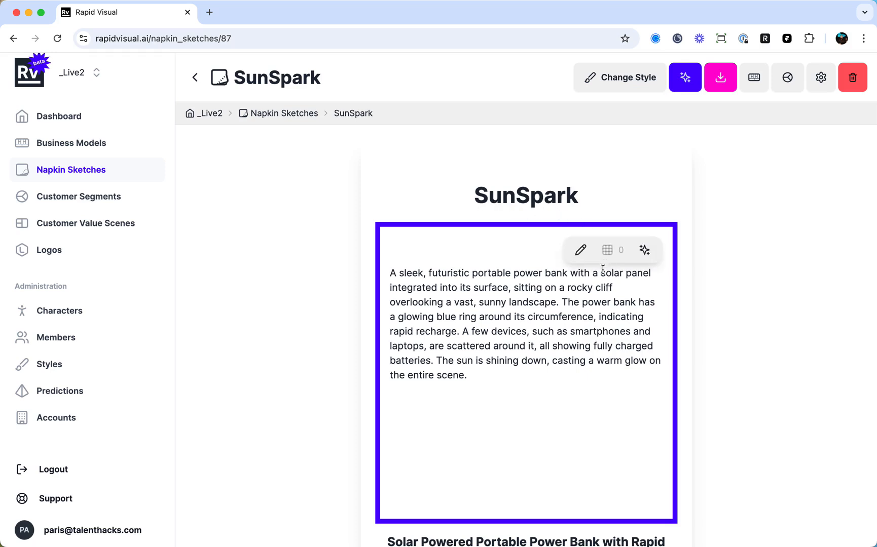
pyautogui.scroll(-1, 602, 310)
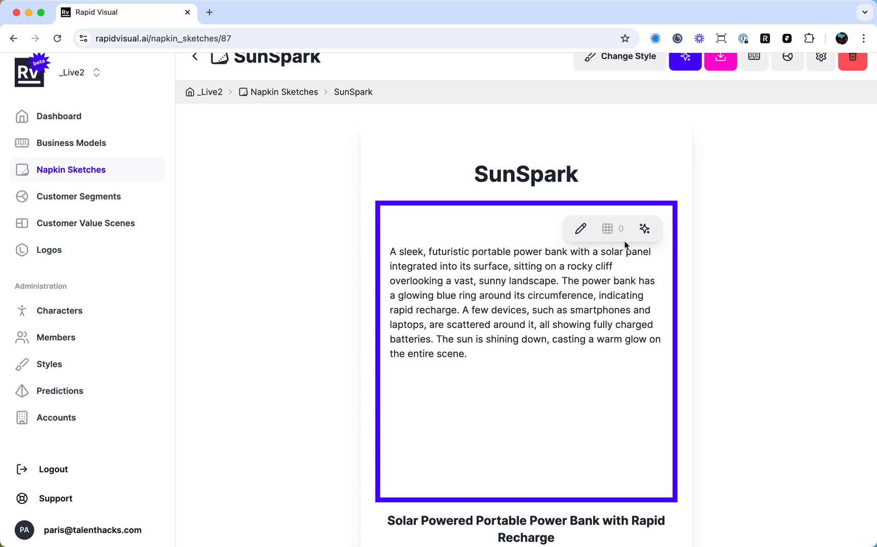
pyautogui.click(643, 229)
pyautogui.scroll(-1, 699, 313)
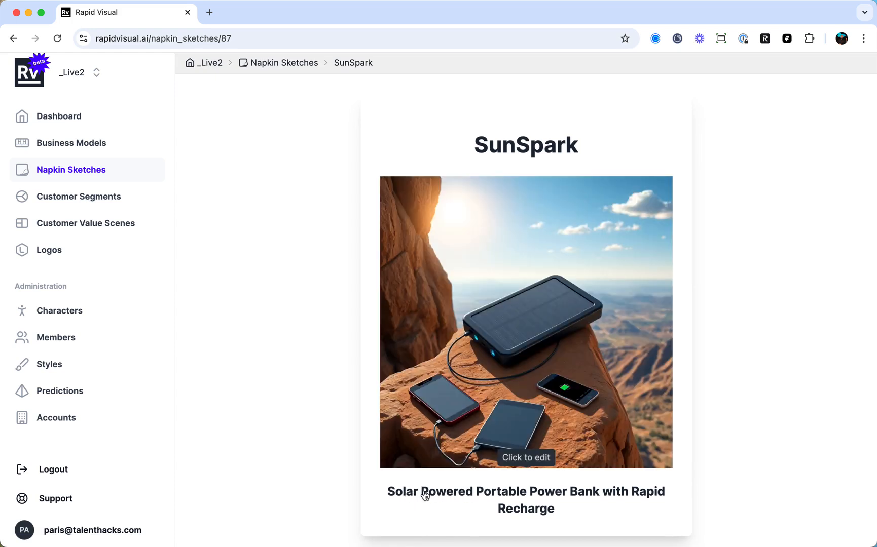
pyautogui.moveTo(596, 215)
pyautogui.moveTo(559, 319)
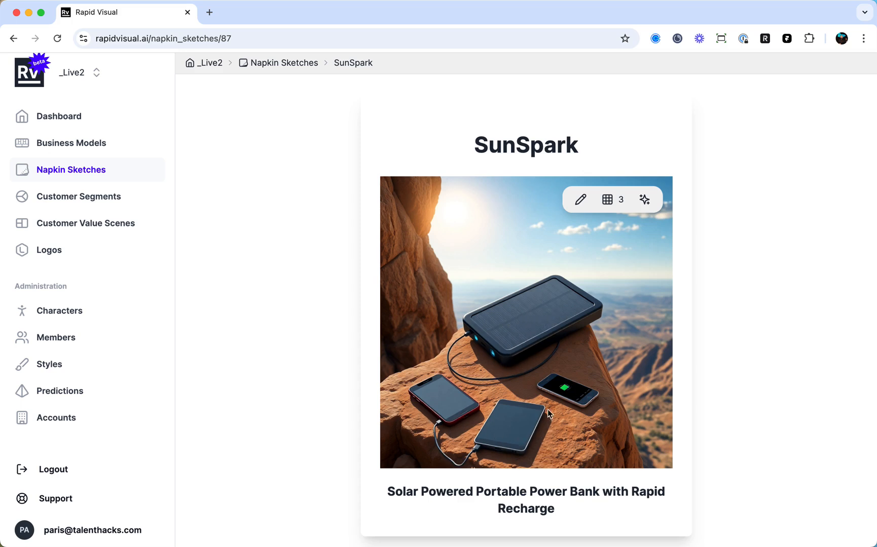
# Generate an additional image for the SunSpark napkin sketch and choose image 3 as its cover.
pyautogui.click(611, 200)
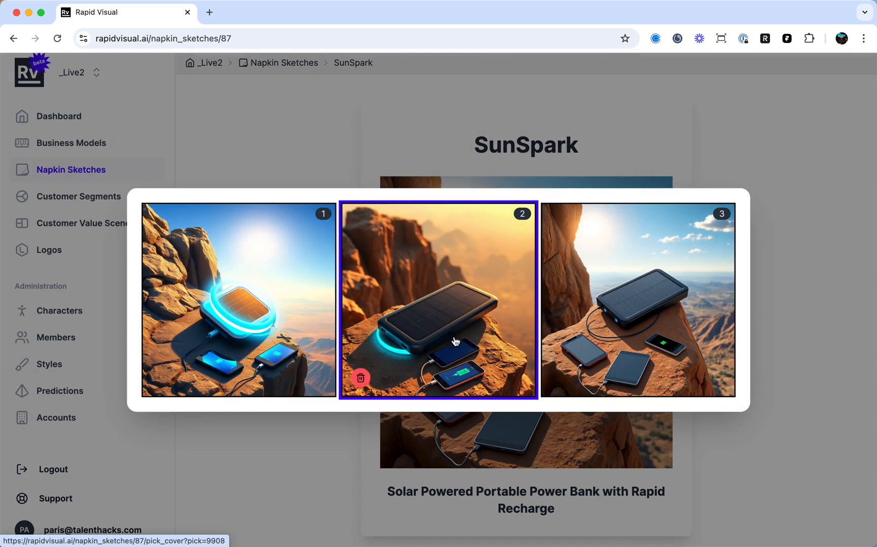
pyautogui.click(389, 313)
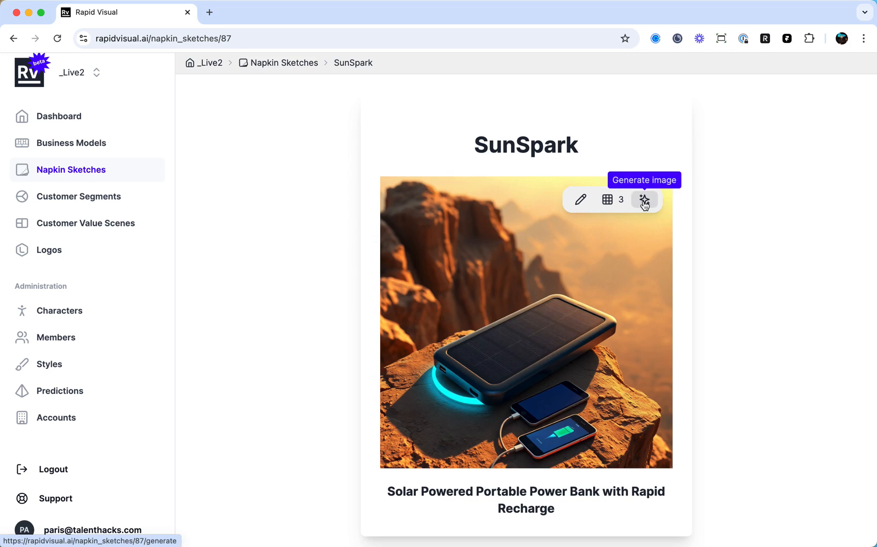
pyautogui.click(644, 202)
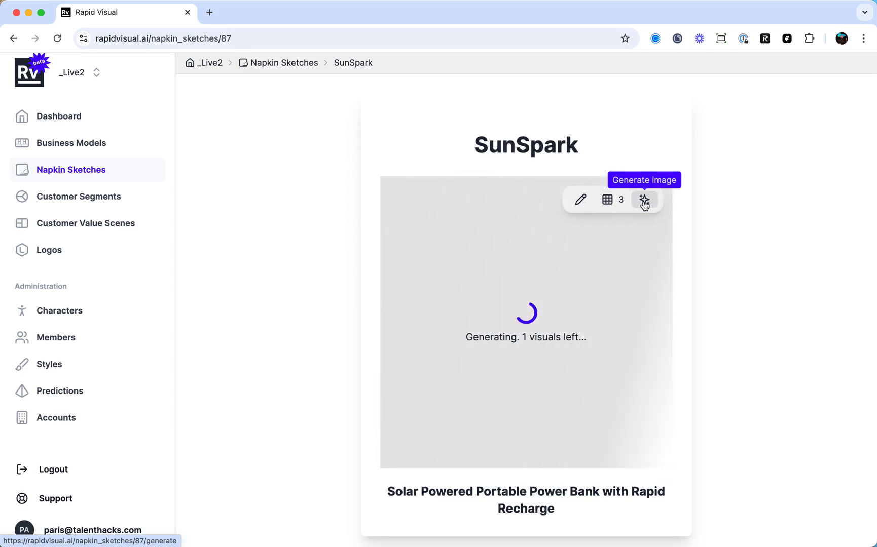
pyautogui.click(612, 200)
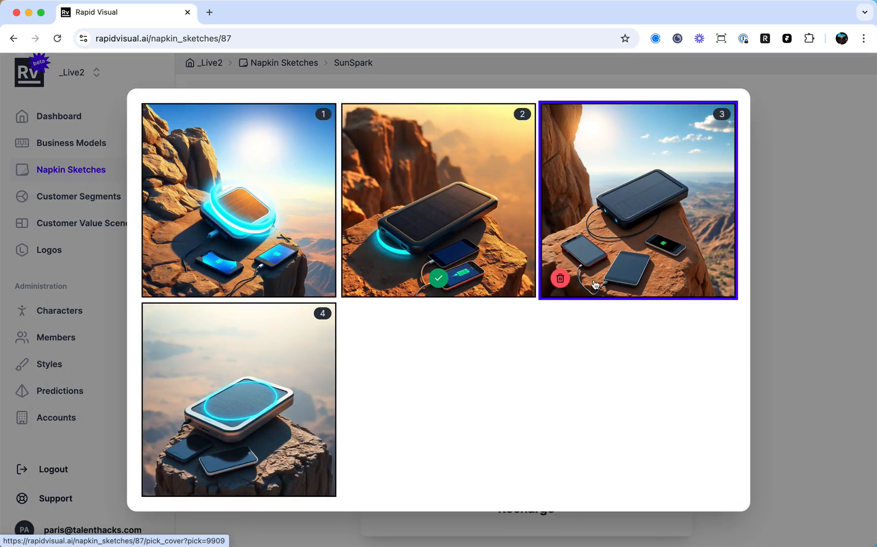
pyautogui.click(611, 279)
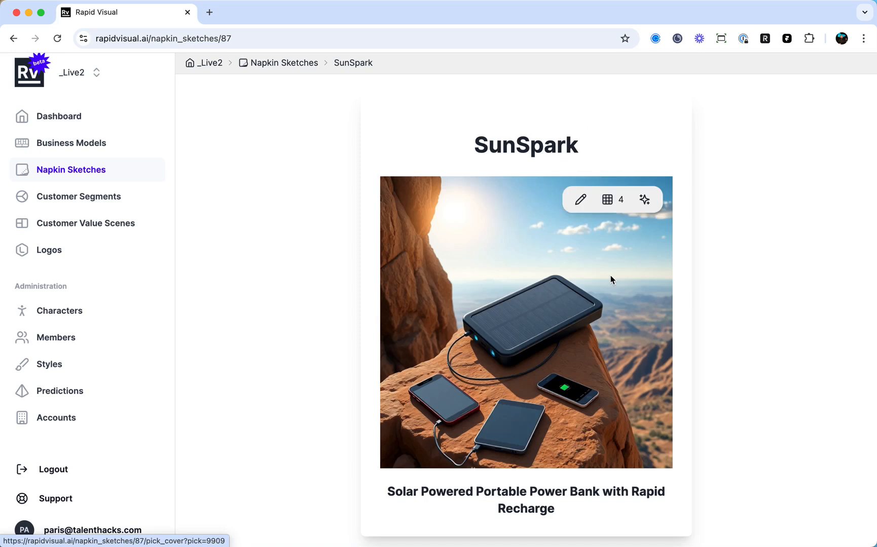
# Export the SunSpark napkin sketch as a PDF and view the page at 75% zoom.
pyautogui.scroll(2, 605, 240)
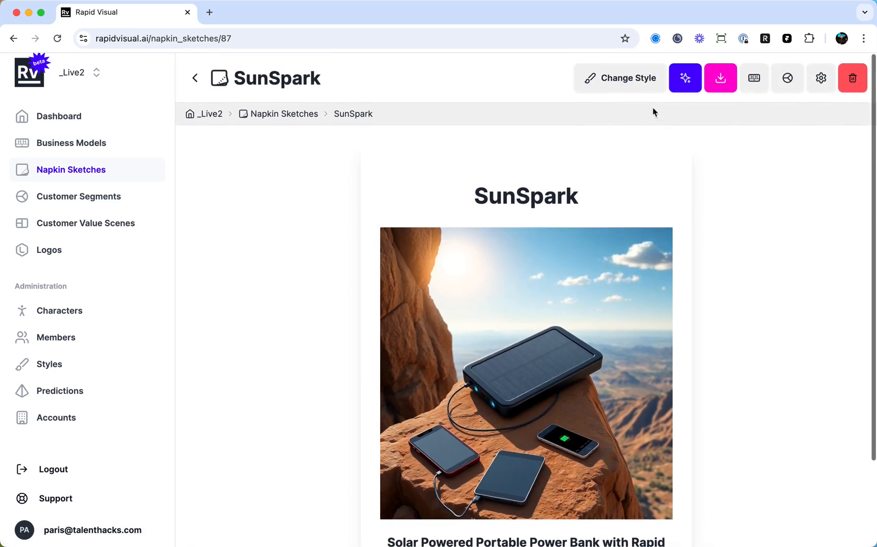
pyautogui.scroll(-2, 589, 300)
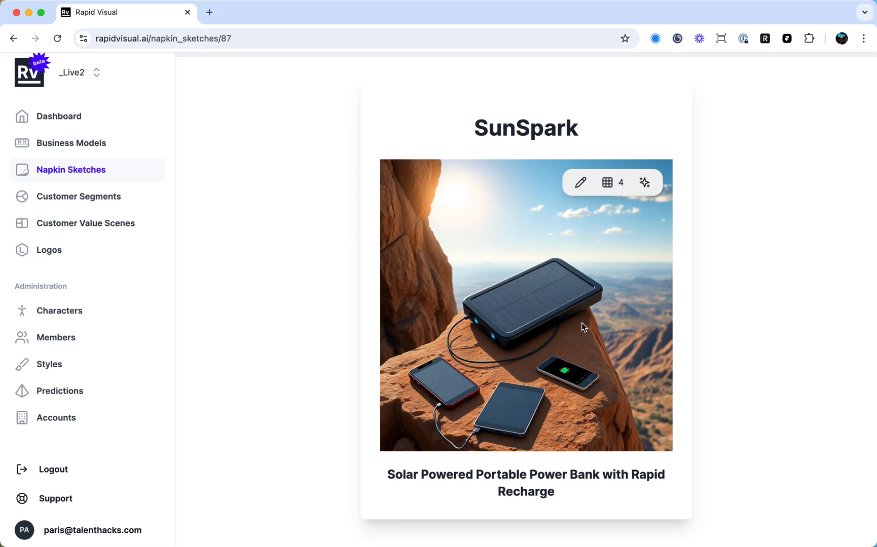
pyautogui.scroll(2, 576, 330)
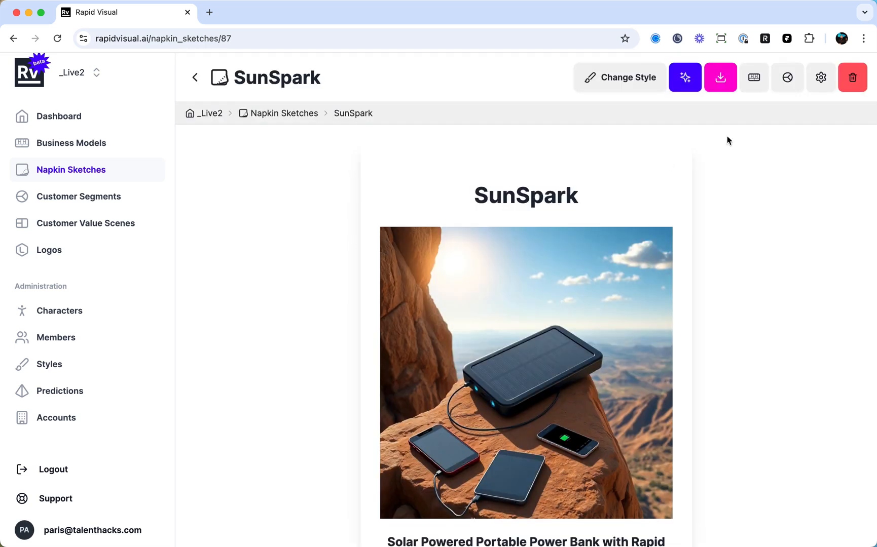
pyautogui.click(722, 81)
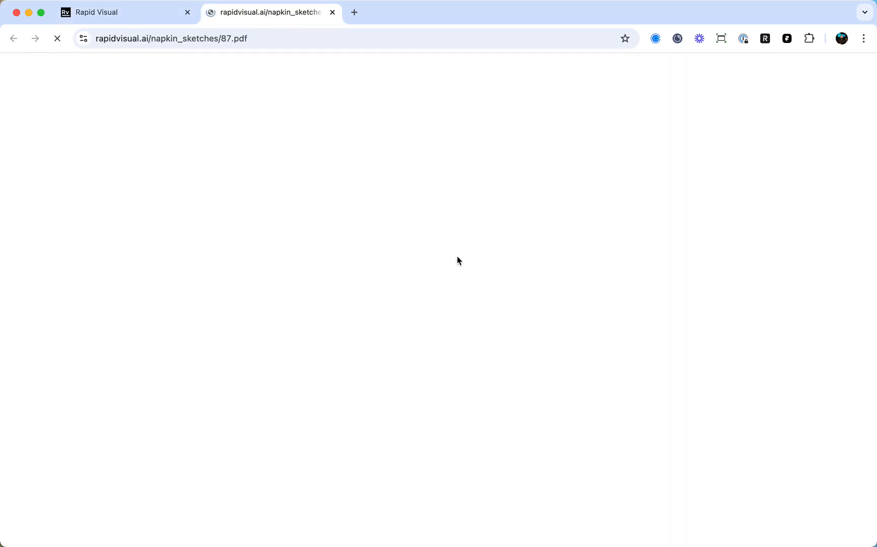
pyautogui.scroll(-3, 490, 265)
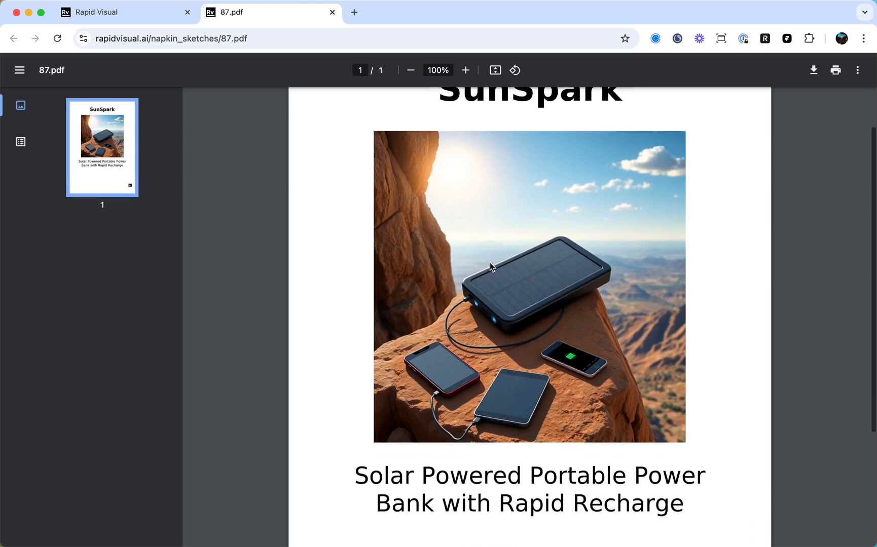
pyautogui.scroll(-3, 491, 267)
pyautogui.scroll(3, 460, 235)
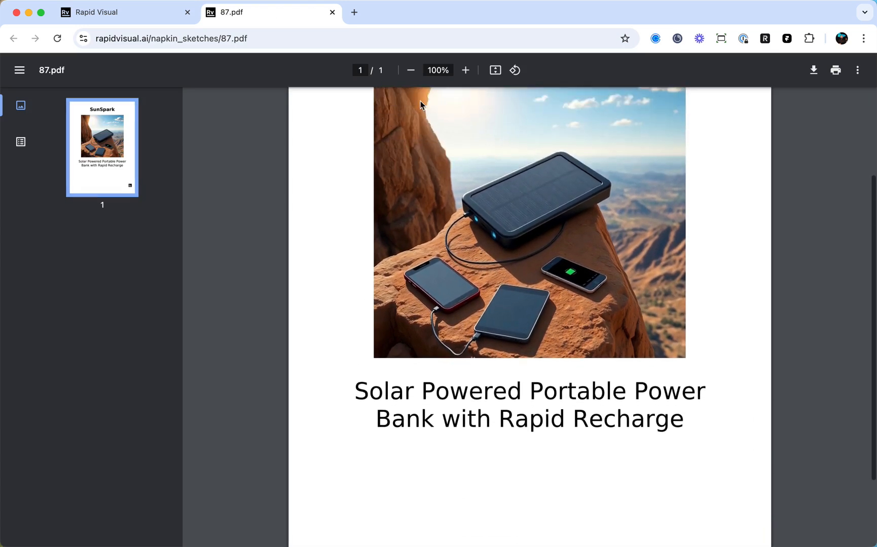
pyautogui.click(411, 70)
pyautogui.click(411, 71)
pyautogui.click(411, 70)
pyautogui.scroll(2, 464, 243)
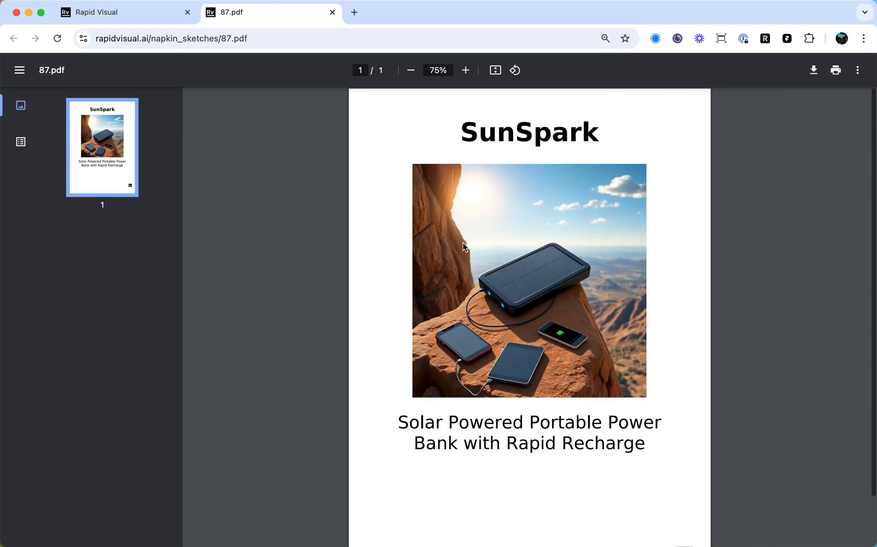
pyautogui.scroll(-3, 463, 247)
pyautogui.scroll(3, 511, 271)
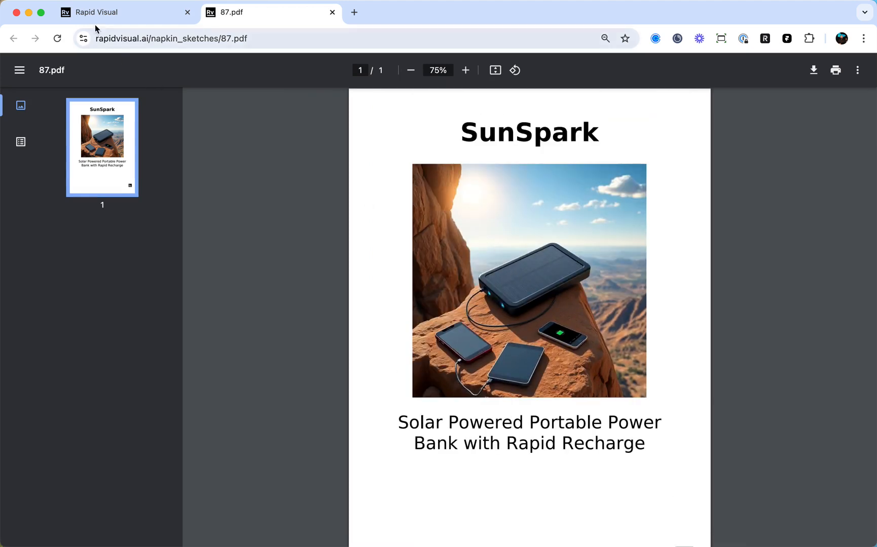
# Return from the PDF to the SunSpark sketch and open its linked business model canvas.
pyautogui.click(116, 13)
pyautogui.scroll(-3, 383, 271)
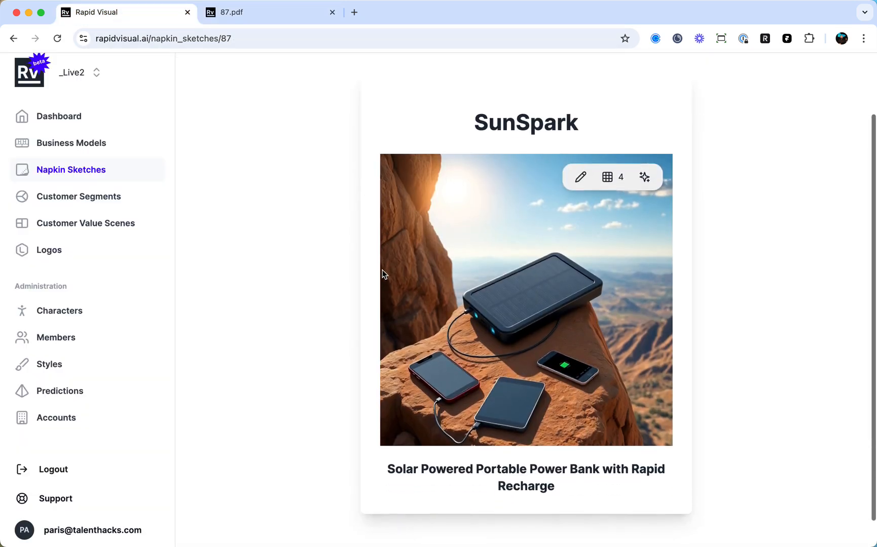
pyautogui.scroll(3, 383, 271)
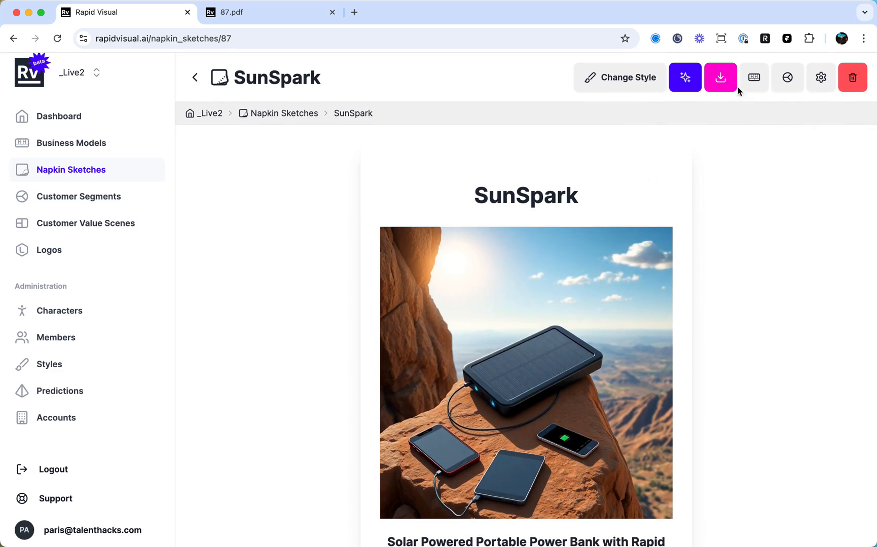
pyautogui.click(753, 79)
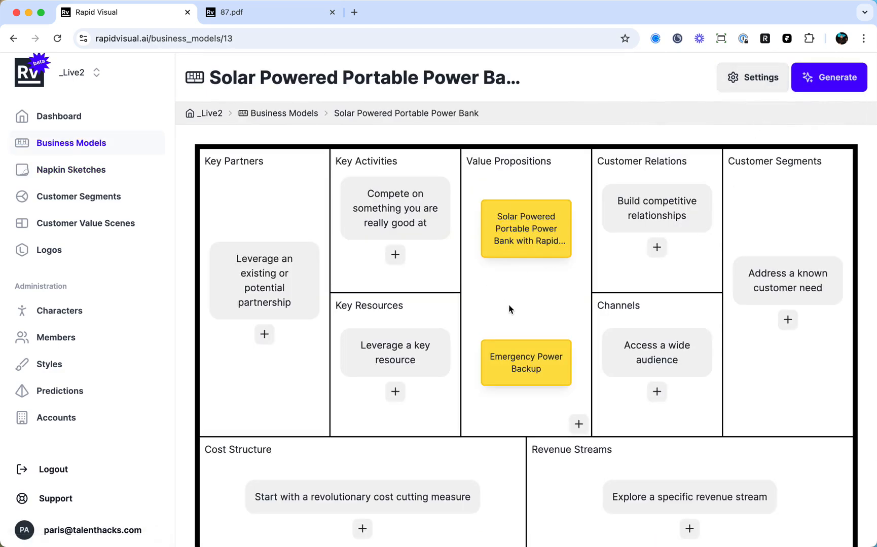
# View the napkin sketch linked to the solar power bank value proposition and go back to the canvas.
pyautogui.moveTo(536, 209)
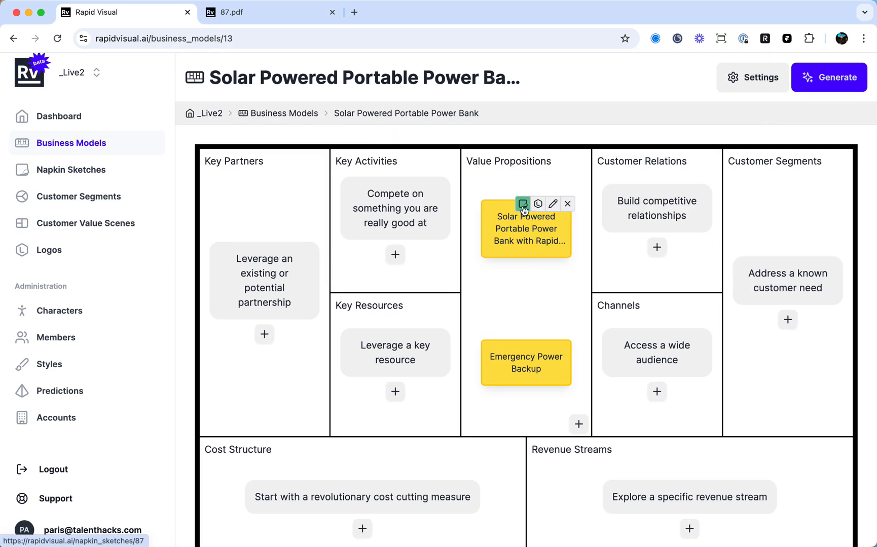
pyautogui.click(523, 204)
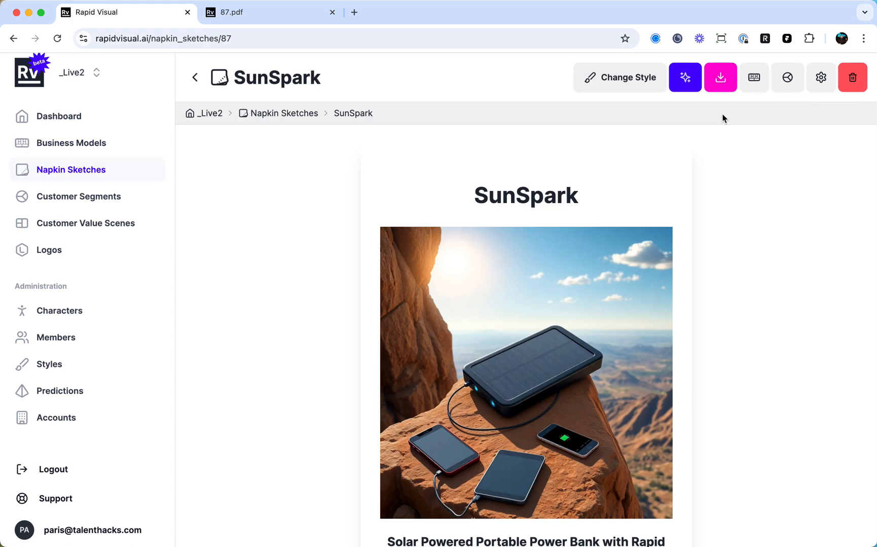
pyautogui.click(754, 77)
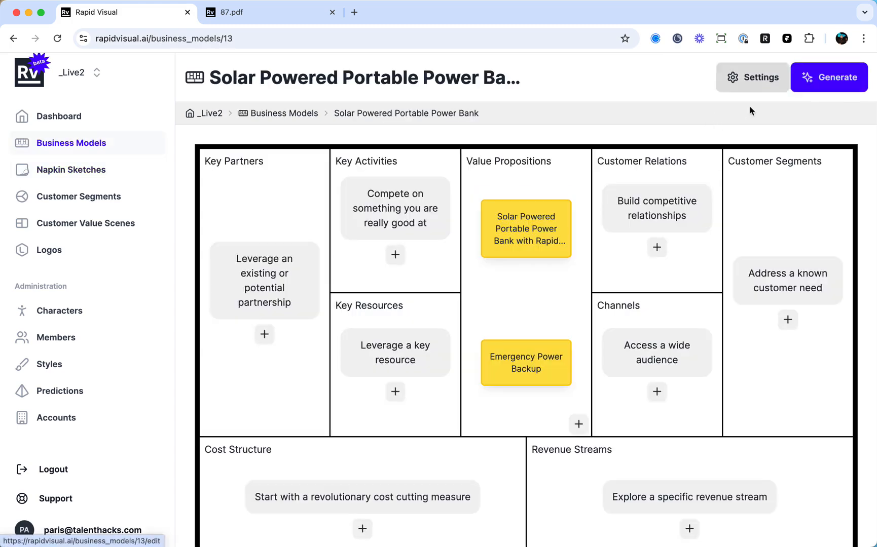
# Generate a napkin sketch with images for the "Emergency Power Backup" value proposition and keep image 3 as its cover.
pyautogui.click(523, 345)
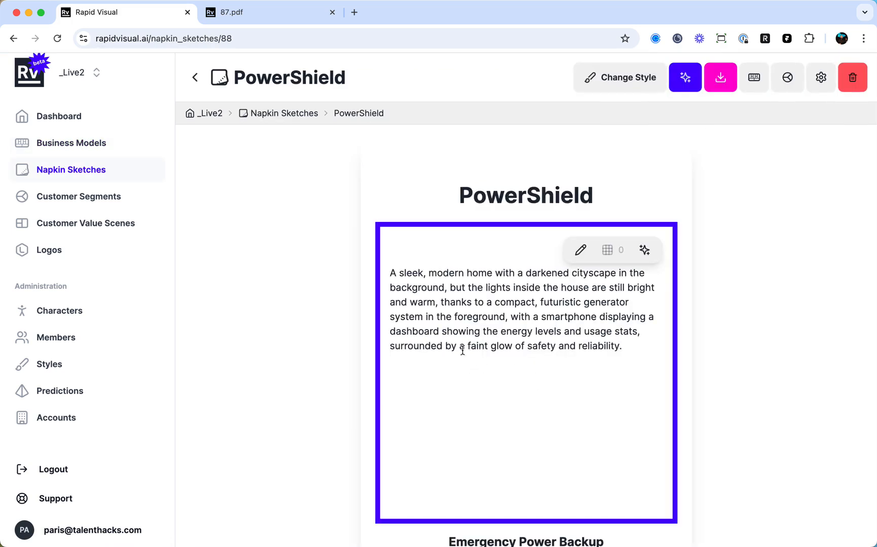
pyautogui.click(644, 250)
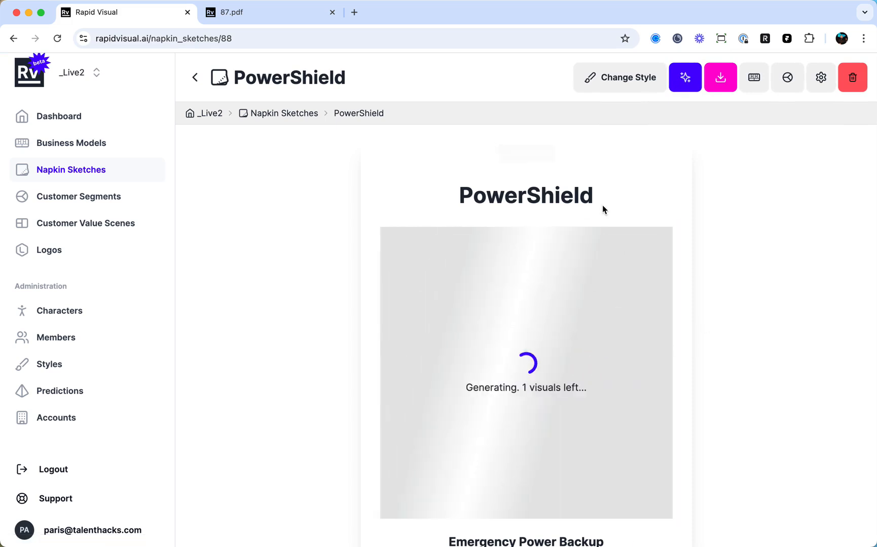
pyautogui.scroll(-2, 591, 221)
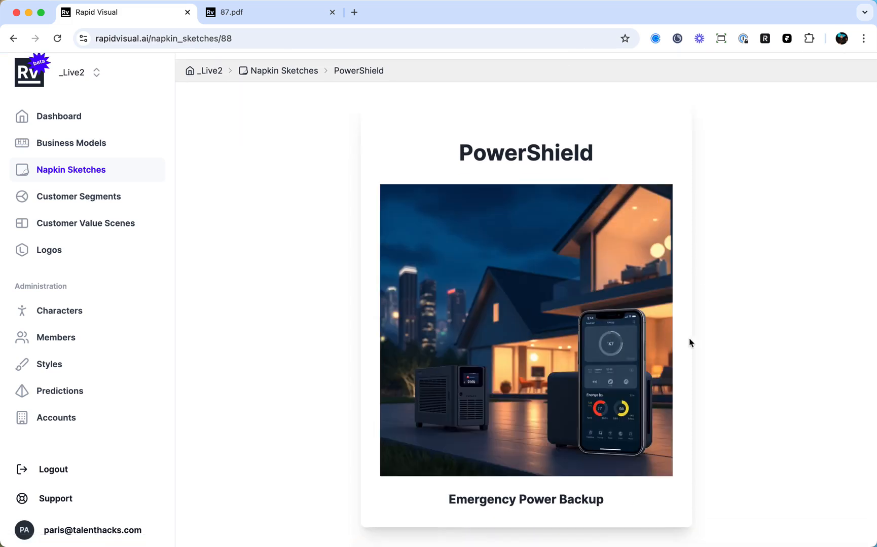
pyautogui.scroll(-1, 672, 384)
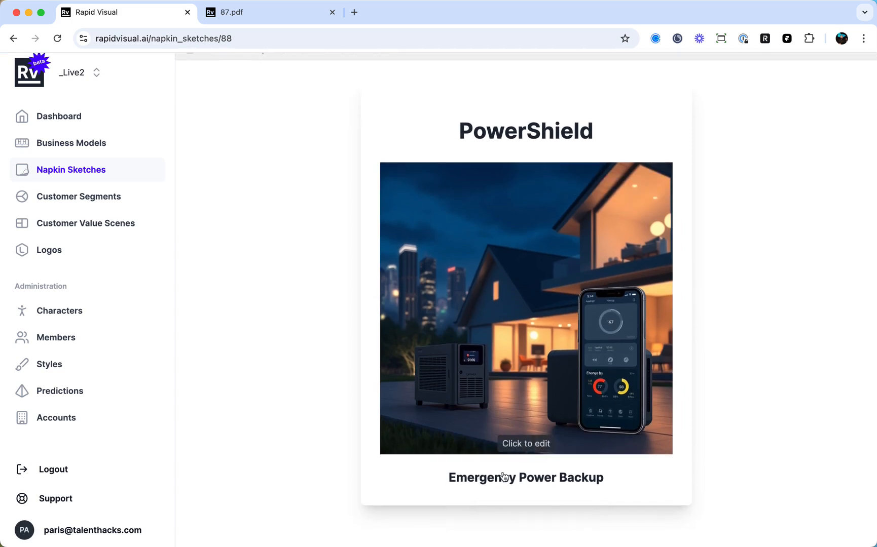
pyautogui.moveTo(629, 432)
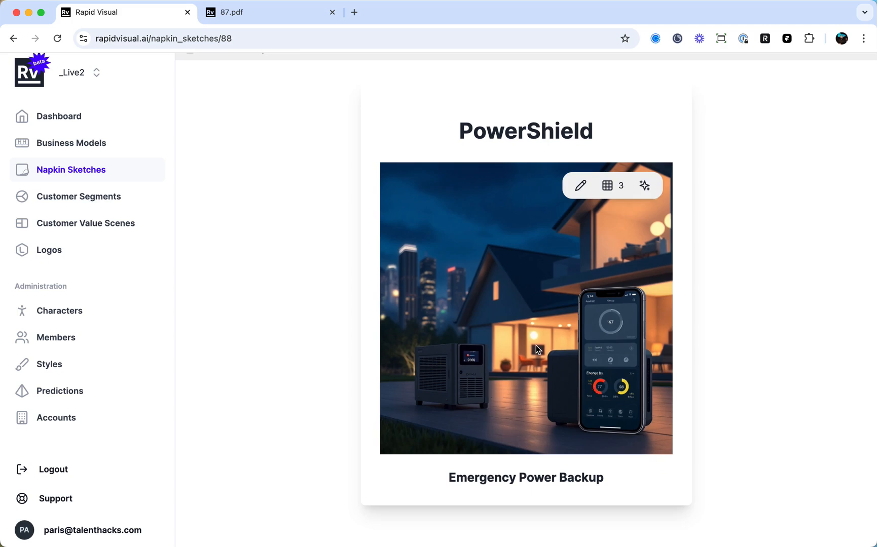
pyautogui.click(608, 187)
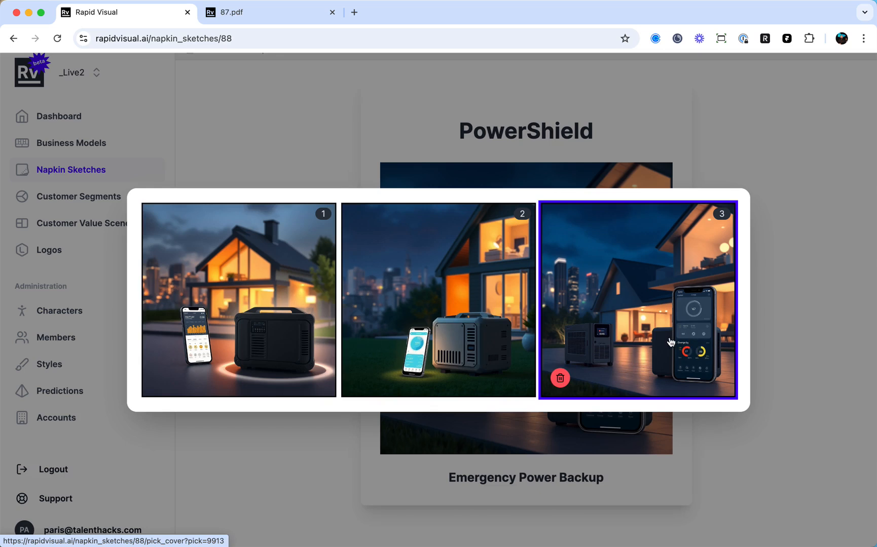
pyautogui.click(639, 354)
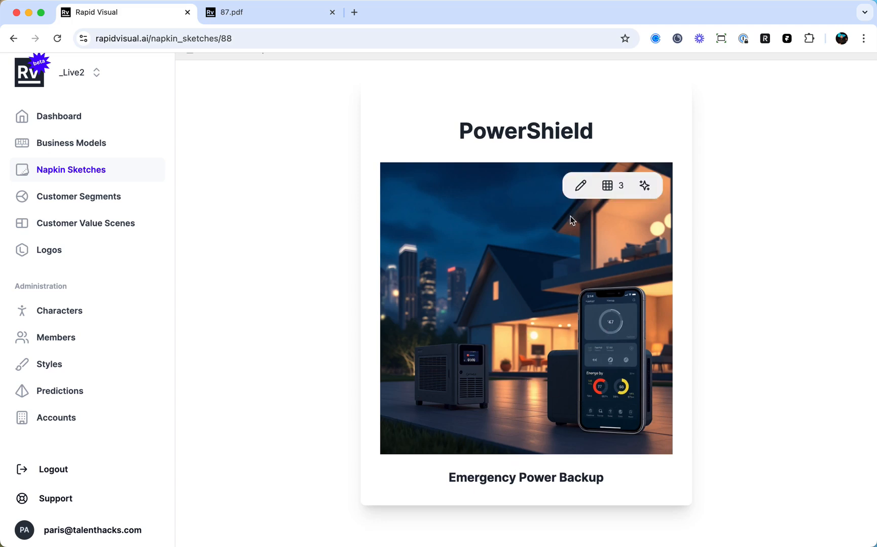
# Insert "the size of a smartphone," after "foreground," in the PowerShield image description and generate new images from it twice.
pyautogui.click(580, 185)
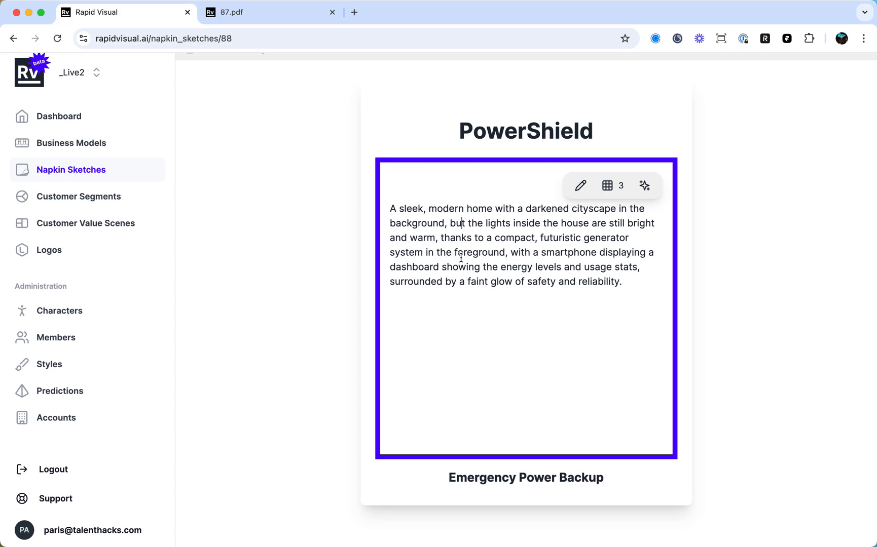
pyautogui.click(507, 253)
pyautogui.write('the size of')
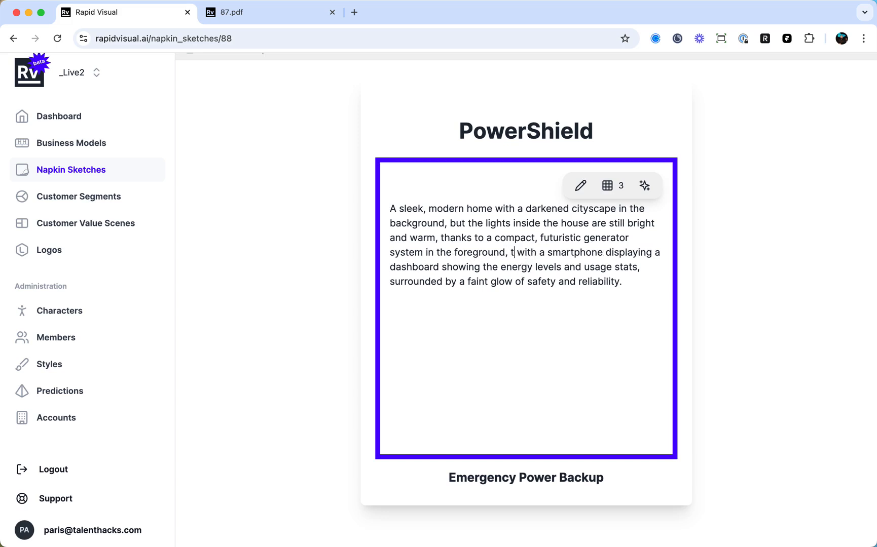
pyautogui.write(' a smartphone')
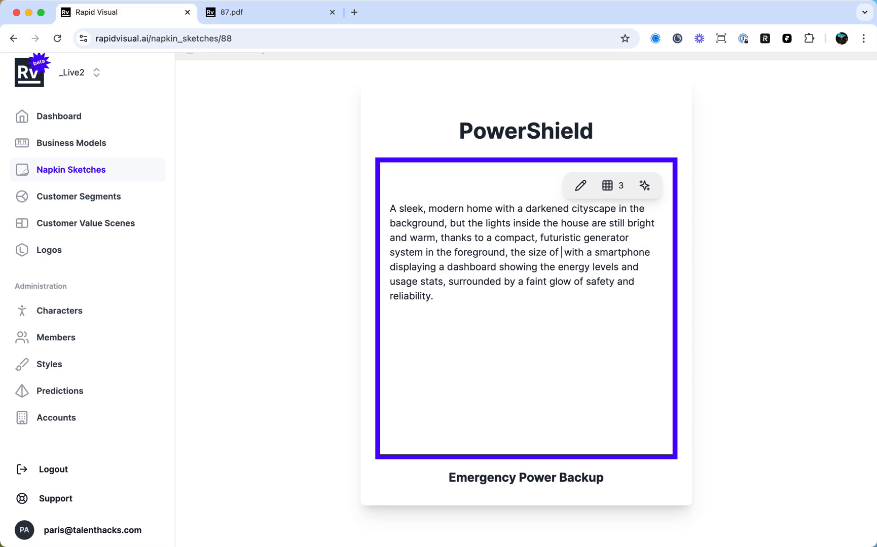
pyautogui.write(',')
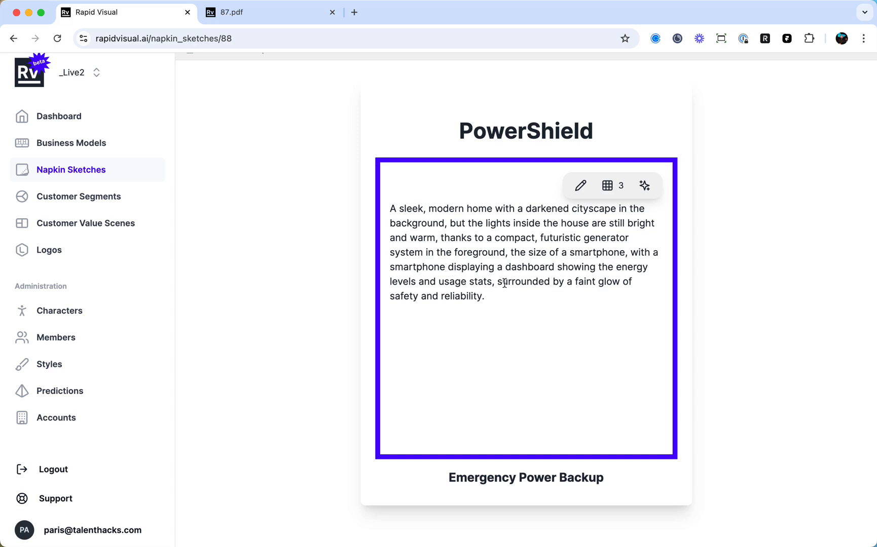
pyautogui.click(642, 188)
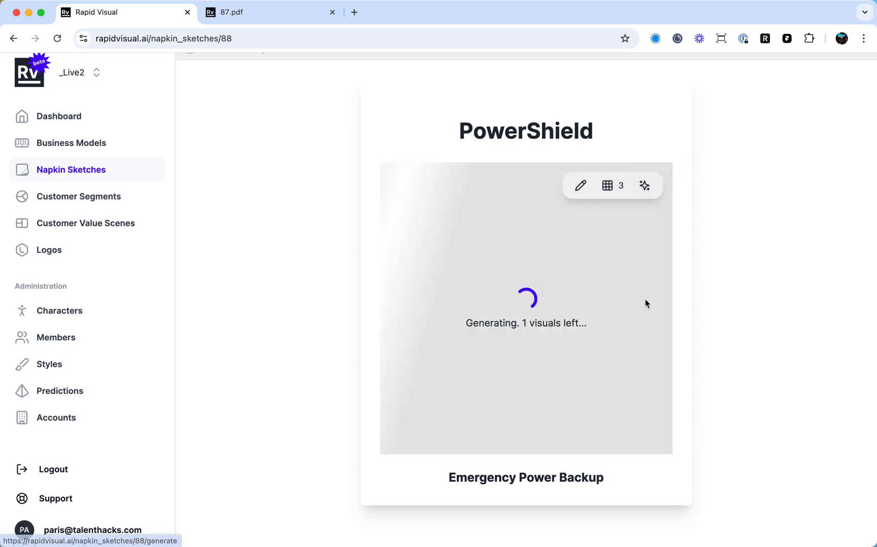
pyautogui.click(644, 187)
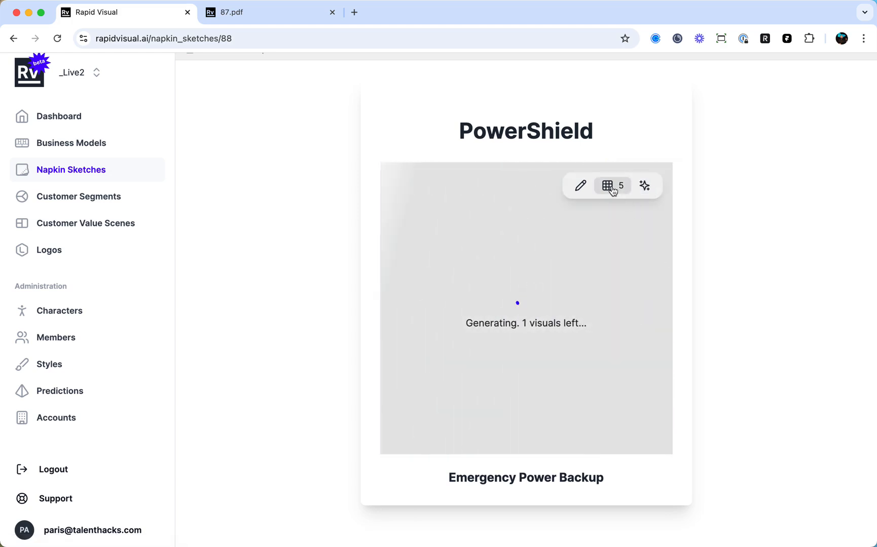
# Choose image 5 as the PowerShield sketch's cover and return to the business model canvas.
pyautogui.click(611, 187)
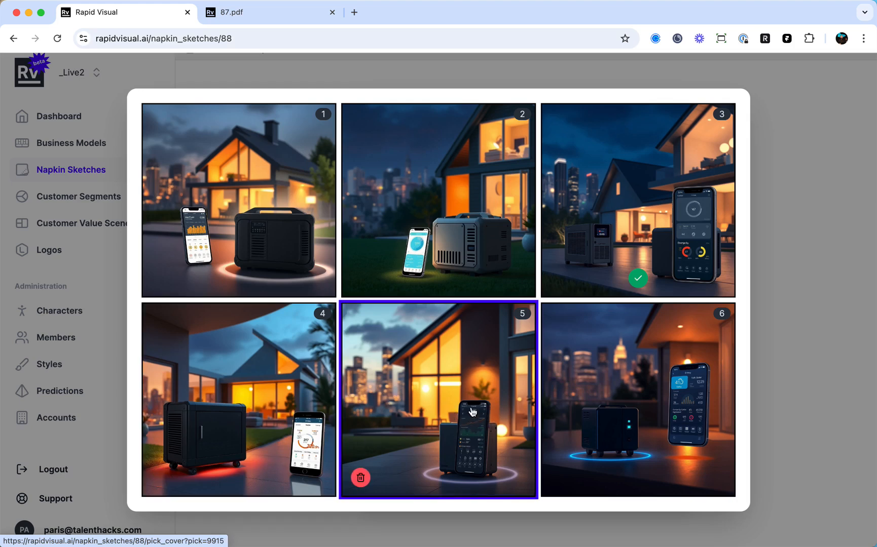
pyautogui.click(472, 411)
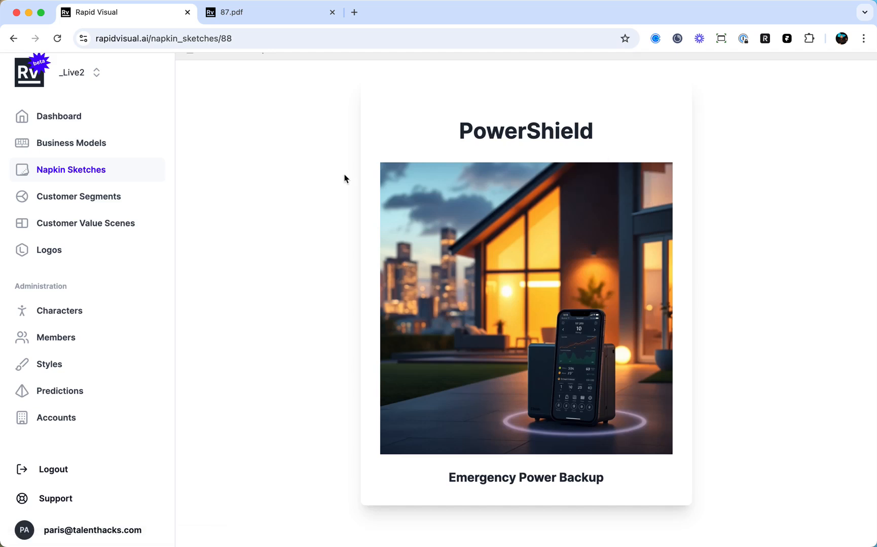
pyautogui.scroll(2, 732, 146)
pyautogui.click(755, 85)
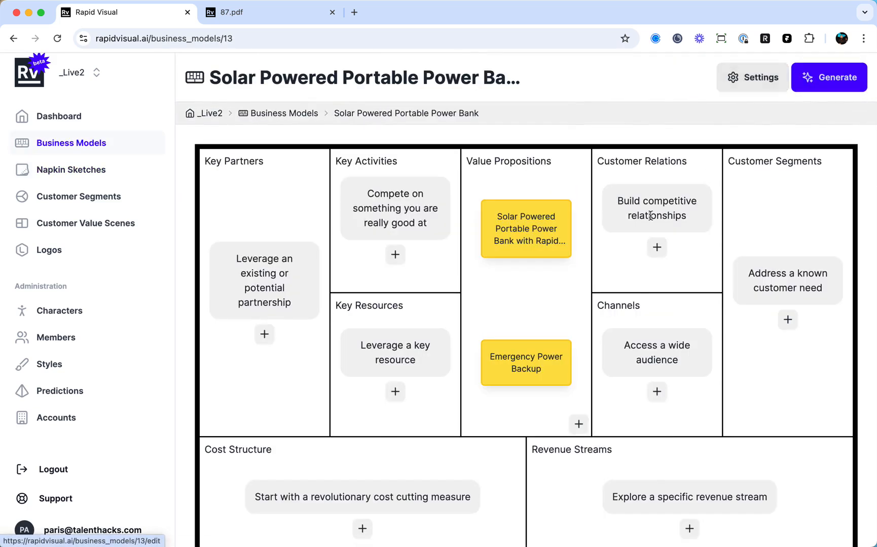
# Review the business model's title and context in its settings, save them and return to the canvas.
pyautogui.scroll(-2, 546, 302)
pyautogui.moveTo(546, 299)
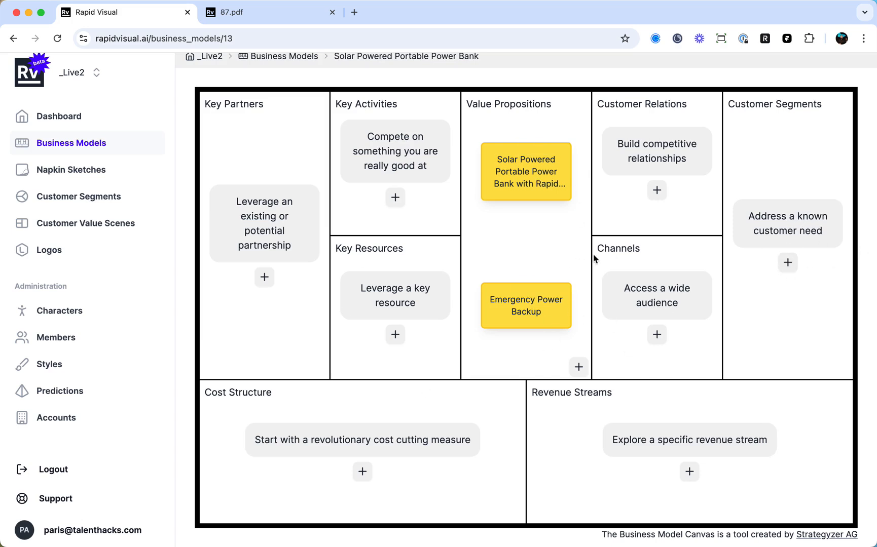
pyautogui.scroll(2, 597, 256)
pyautogui.click(755, 69)
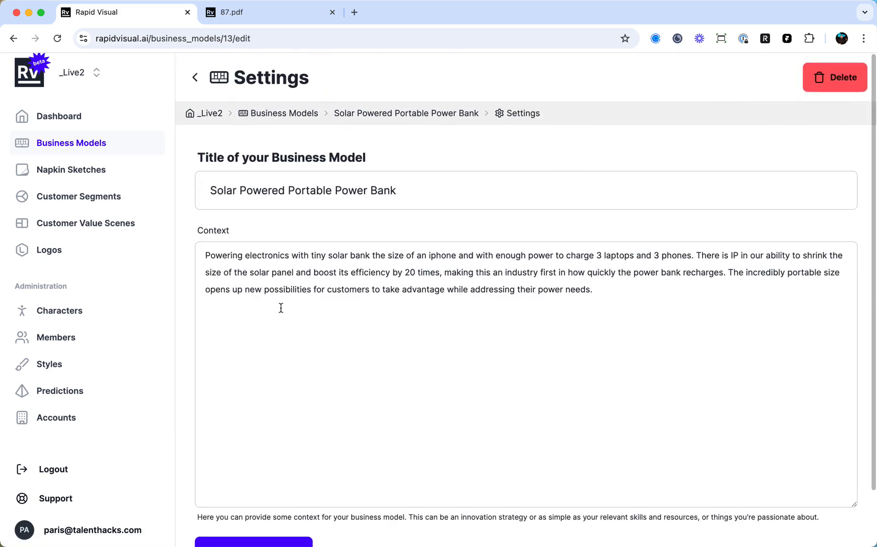
pyautogui.scroll(-2, 455, 285)
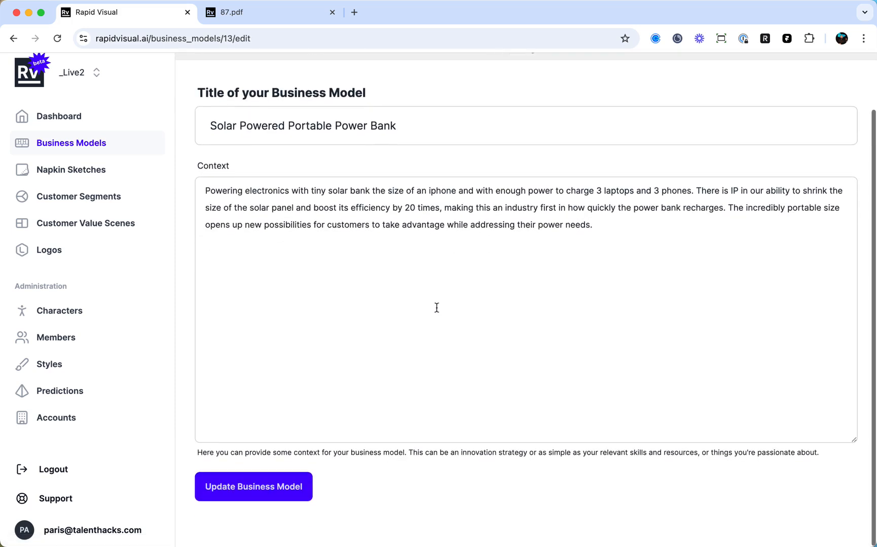
pyautogui.click(282, 503)
pyautogui.scroll(-3, 494, 297)
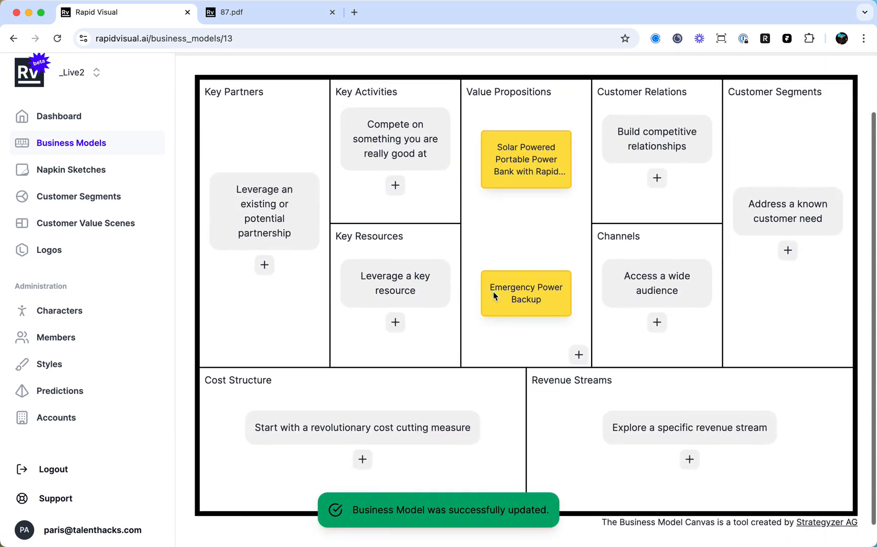
# Generate customer segment suggestions for the canvas and add "Festival Goers" to Customer Segments.
pyautogui.click(788, 251)
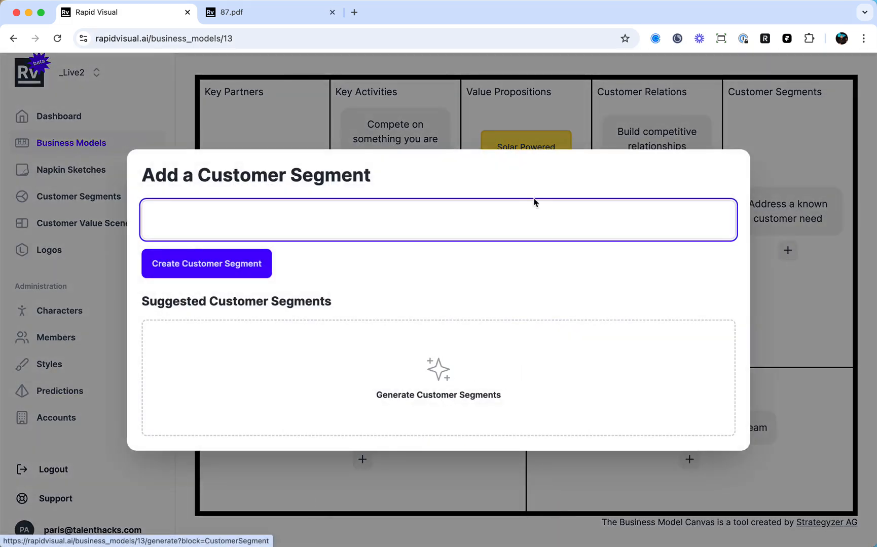
pyautogui.click(439, 369)
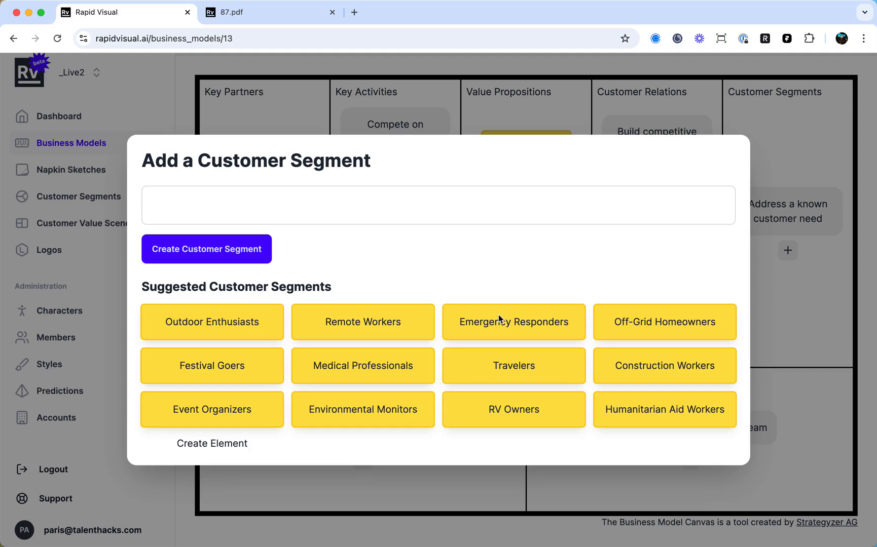
pyautogui.moveTo(541, 325)
pyautogui.moveTo(229, 331)
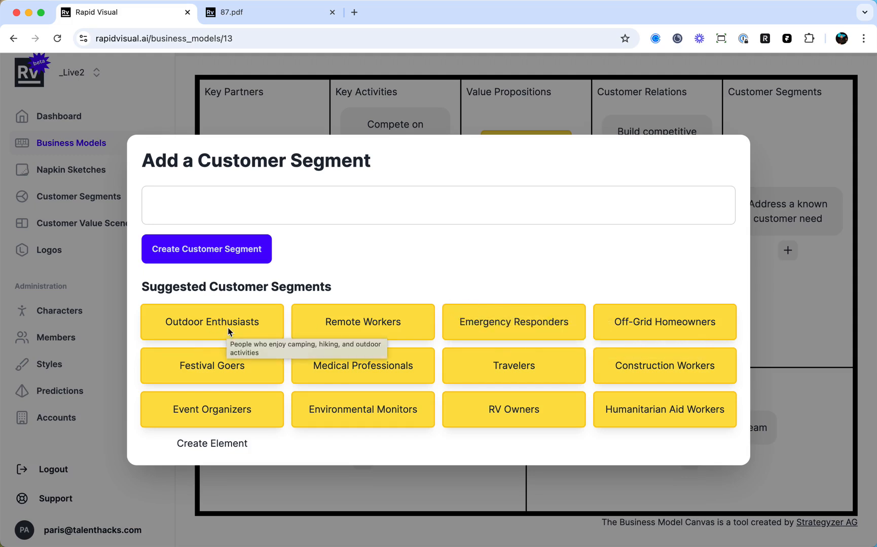
pyautogui.moveTo(226, 365)
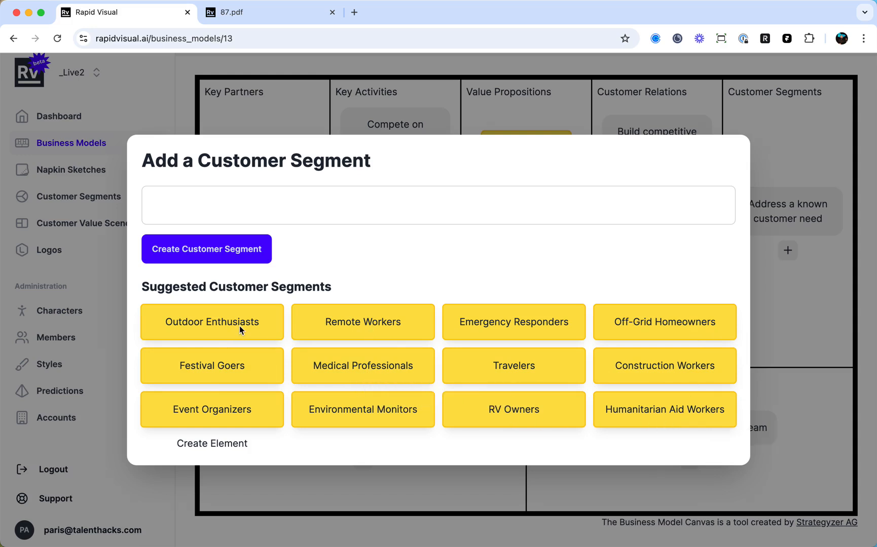
pyautogui.click(232, 369)
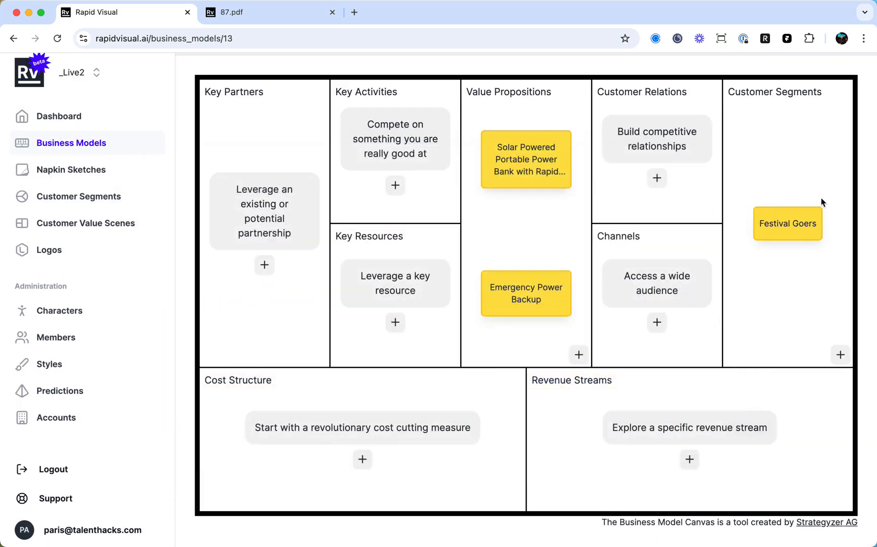
pyautogui.moveTo(786, 228)
# Generate another set of customer segment suggestions for the canvas.
pyautogui.click(839, 353)
pyautogui.click(456, 366)
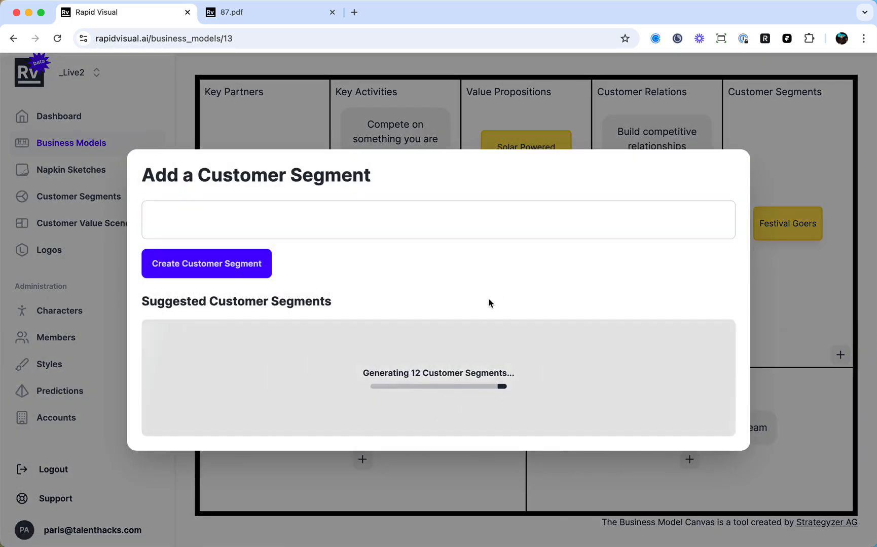
pyautogui.click(475, 234)
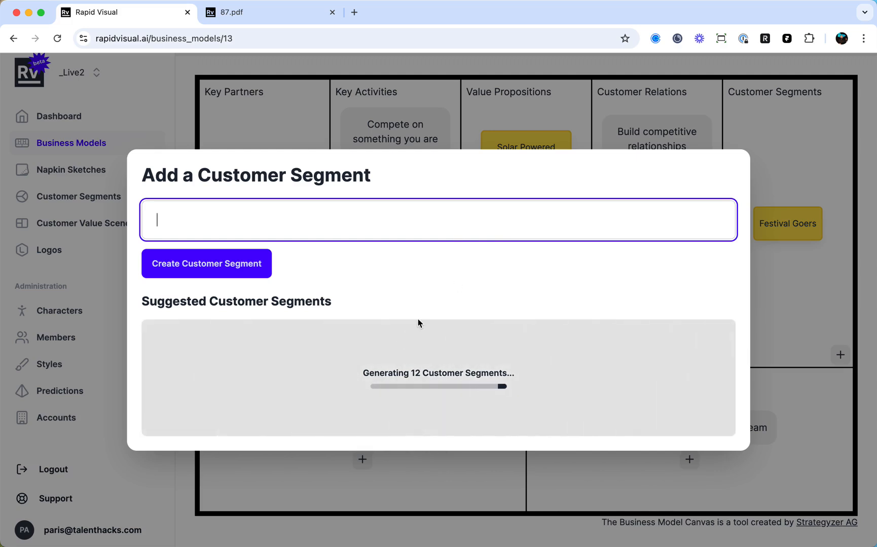
pyautogui.write('Emergen')
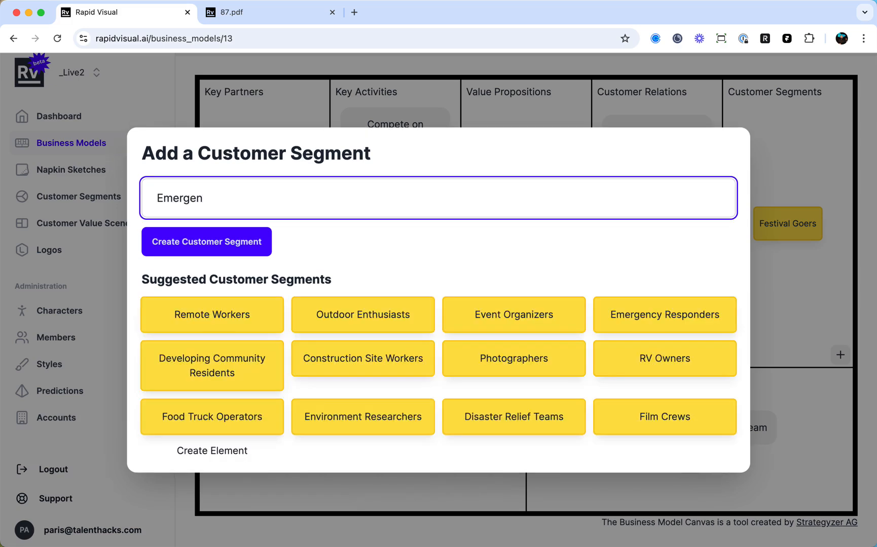
pyautogui.press('super+a')
pyautogui.press('BackSpace')
# Add the suggested segment "Food Truck Operators" to Customer Segments on the canvas.
pyautogui.click(228, 421)
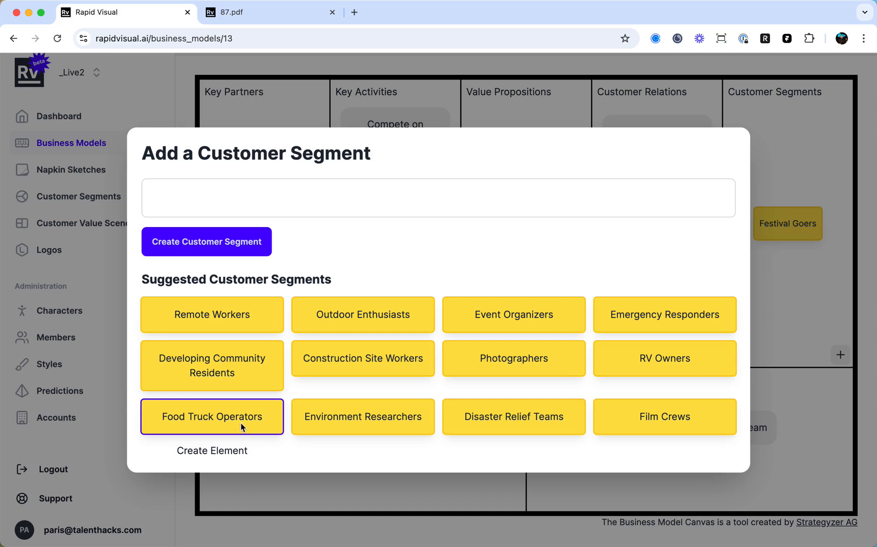
pyautogui.click(199, 453)
pyautogui.moveTo(813, 300)
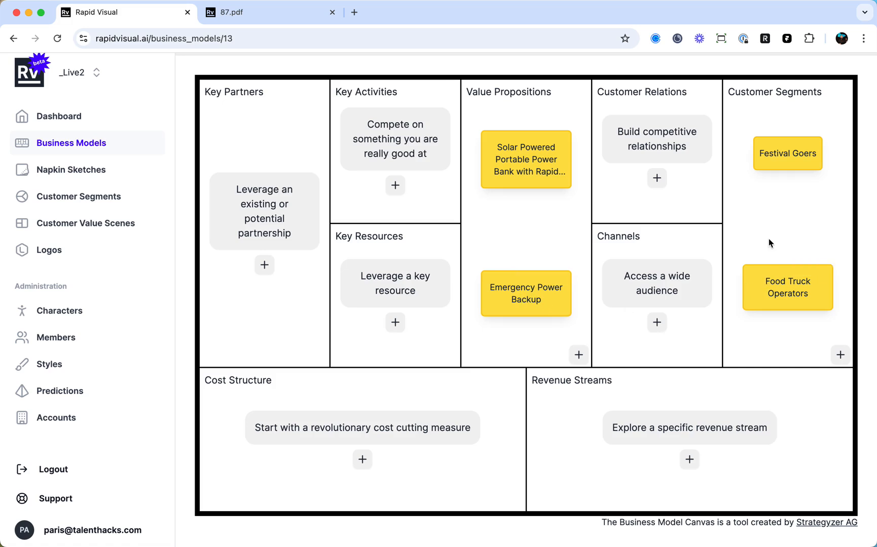
# Create a customer segment profile for "Food Truck Operators" based on the "Emergency Power Backup" value proposition.
pyautogui.scroll(-1, 768, 233)
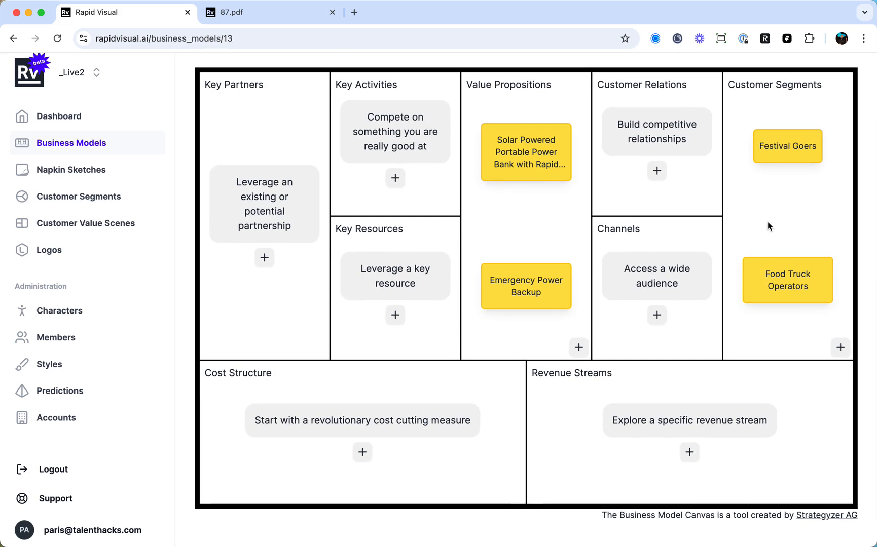
pyautogui.scroll(1, 763, 219)
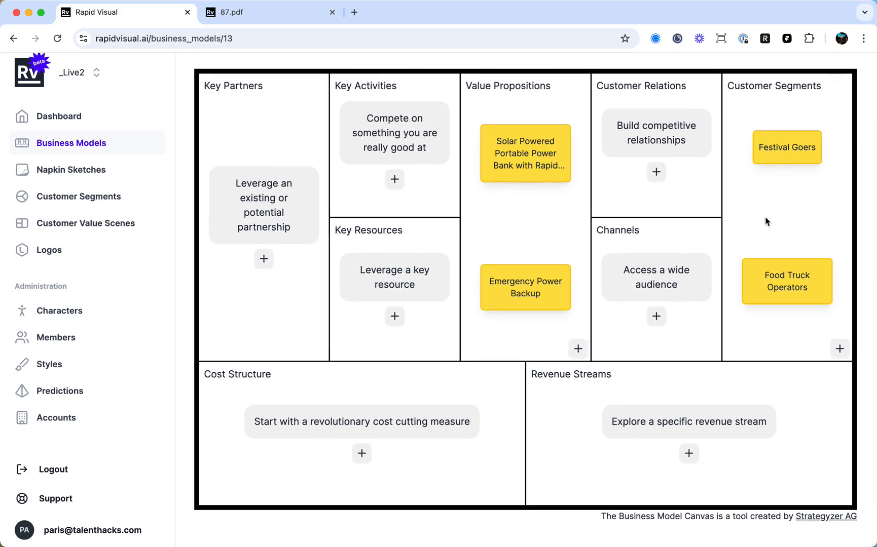
pyautogui.scroll(1, 764, 217)
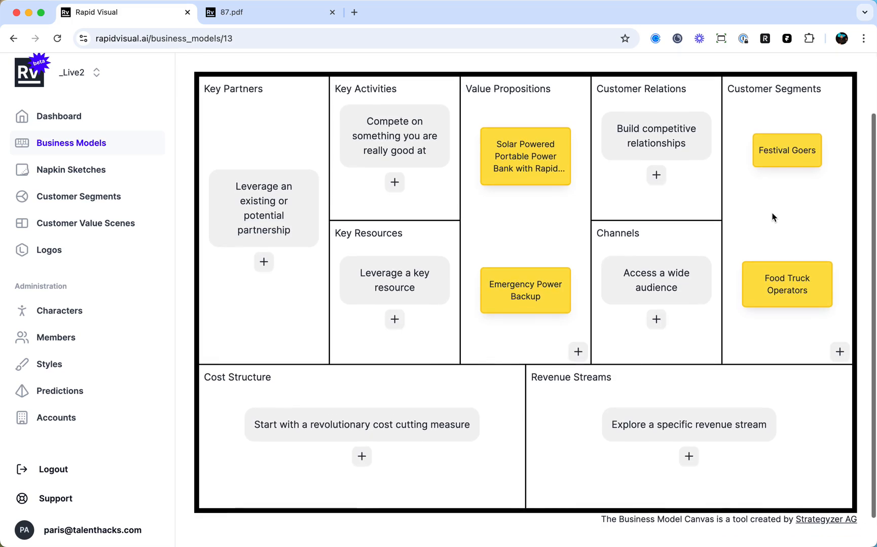
pyautogui.moveTo(778, 153)
pyautogui.moveTo(795, 274)
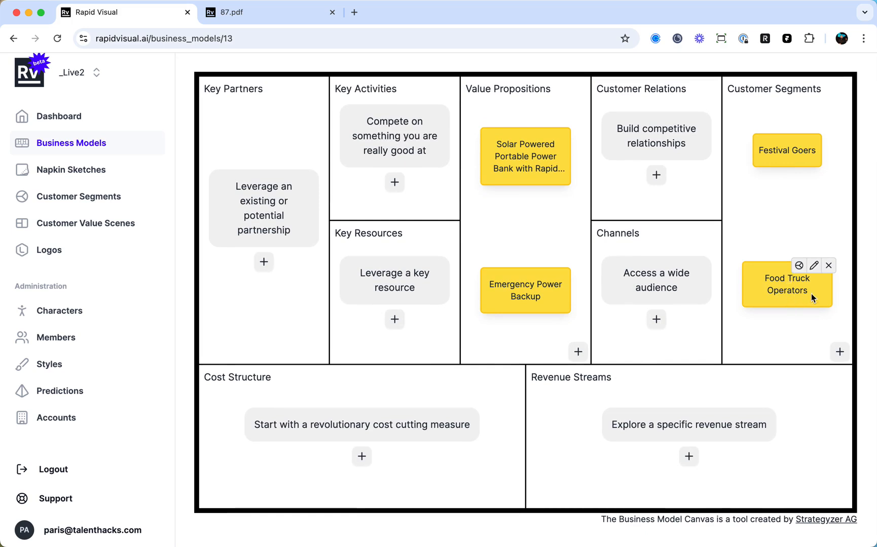
pyautogui.click(799, 267)
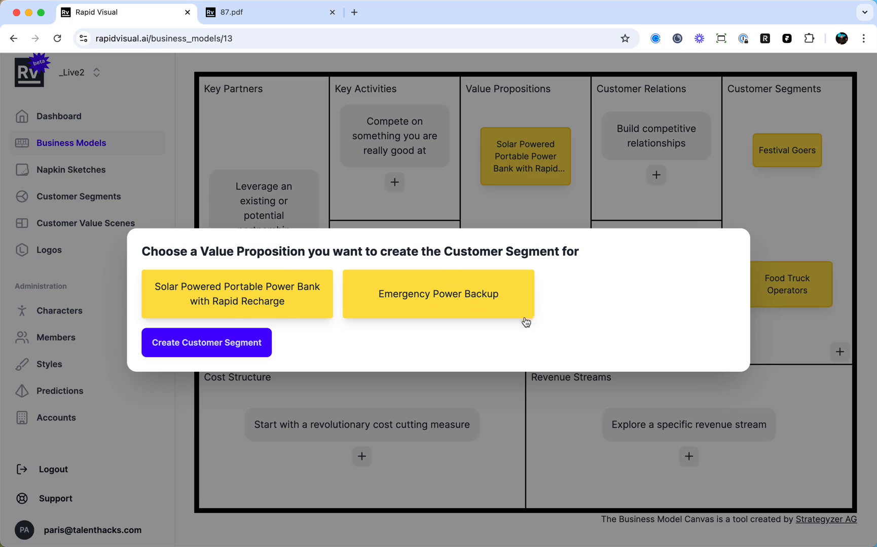
pyautogui.click(481, 401)
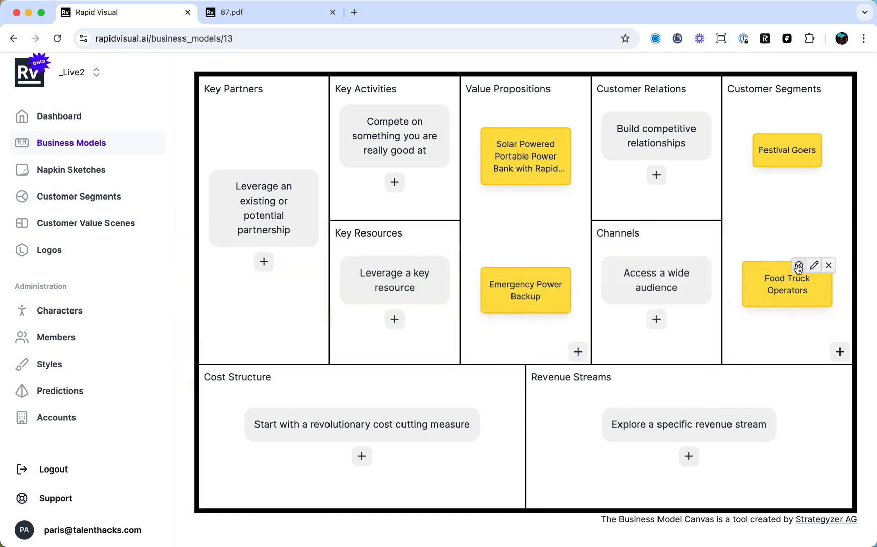
pyautogui.click(799, 266)
pyautogui.click(373, 303)
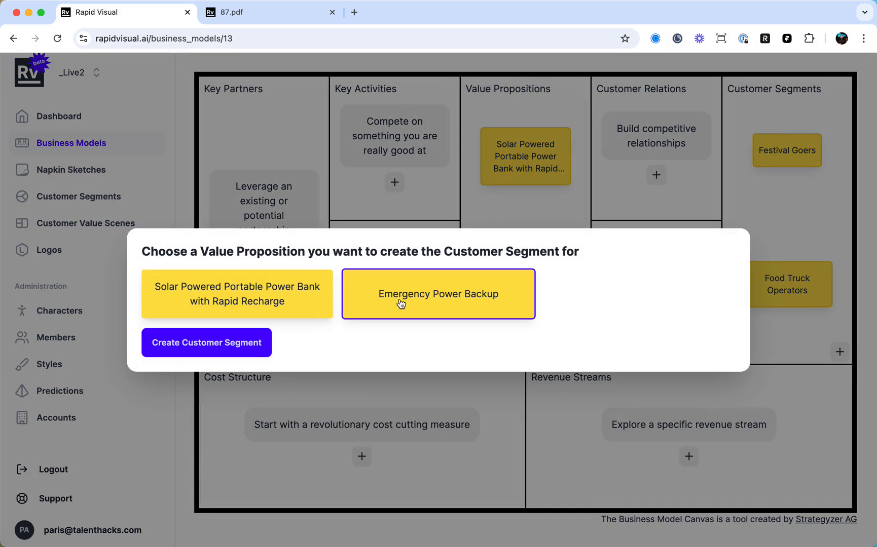
pyautogui.click(238, 355)
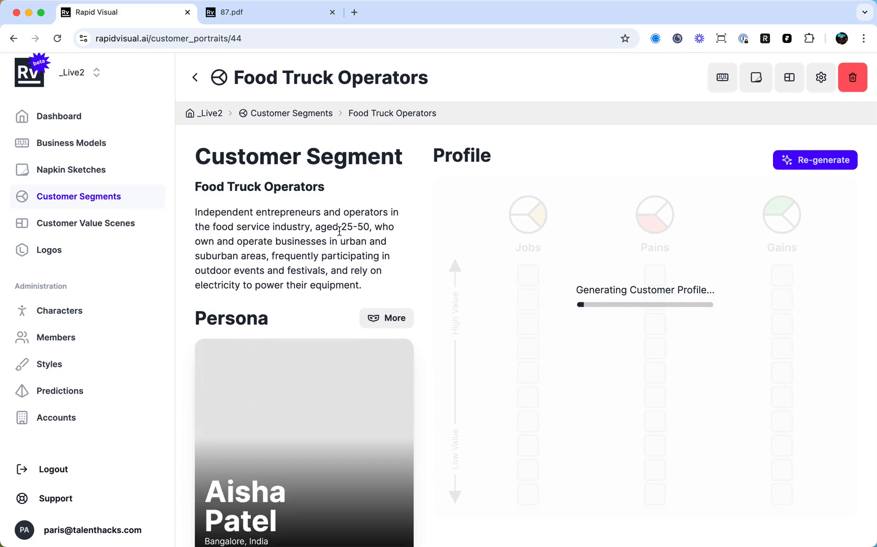
# Examine the Food Truck Operators segment's description, persona and ranked jobs, pains and gains.
pyautogui.scroll(-1, 304, 228)
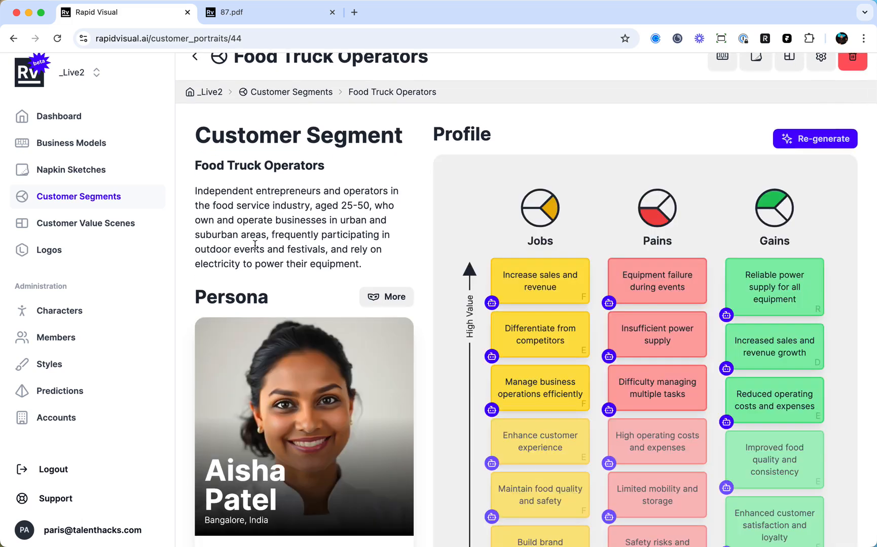
pyautogui.scroll(-1, 252, 249)
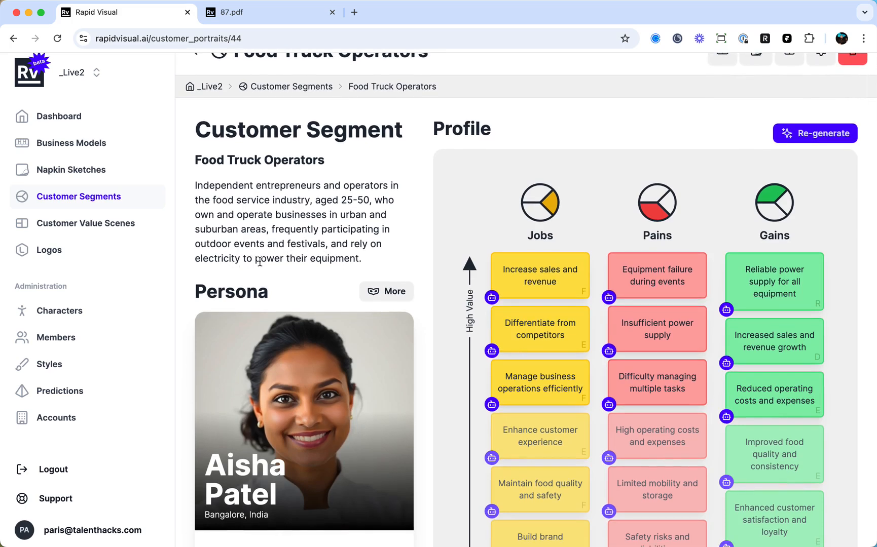
pyautogui.scroll(-2, 290, 252)
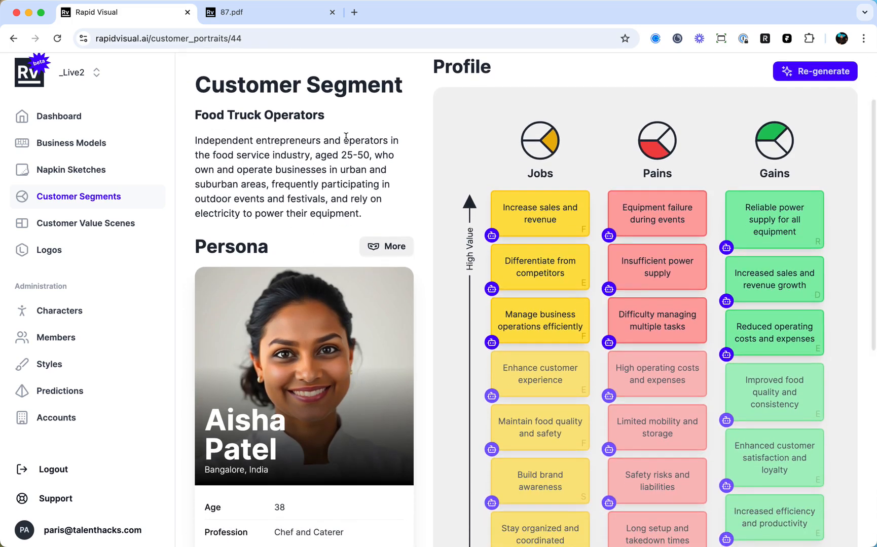
pyautogui.scroll(-6, 252, 209)
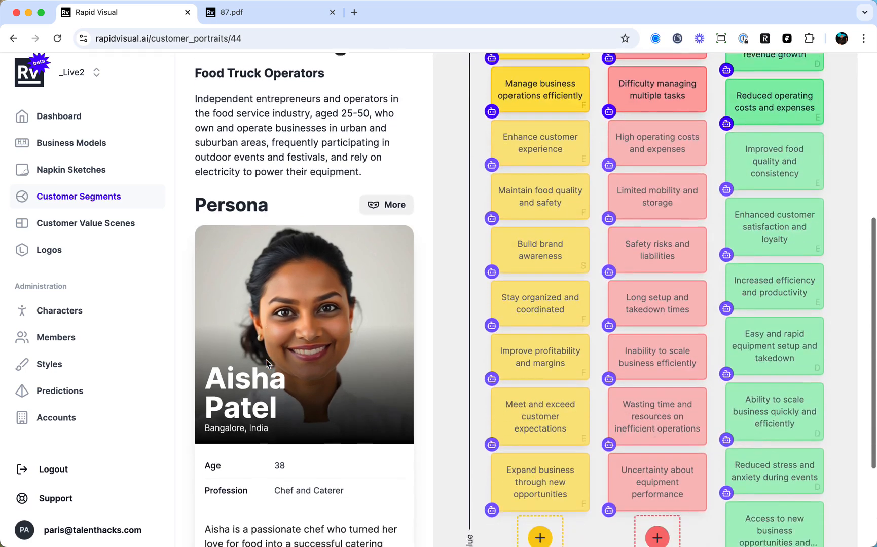
pyautogui.scroll(-2, 268, 364)
pyautogui.scroll(1, 306, 281)
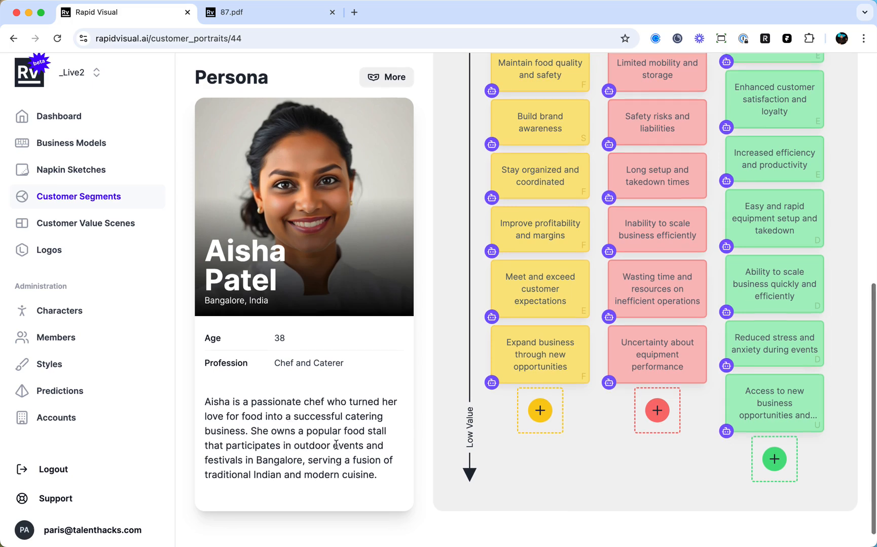
# Generate two additional personas for the Food Truck Operators segment.
pyautogui.scroll(2, 336, 445)
pyautogui.click(384, 133)
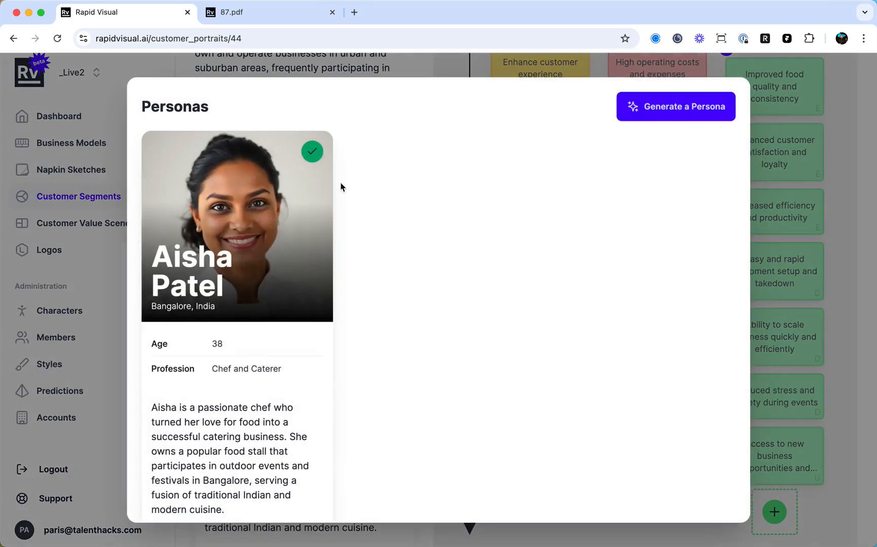
pyautogui.click(667, 114)
pyautogui.click(661, 112)
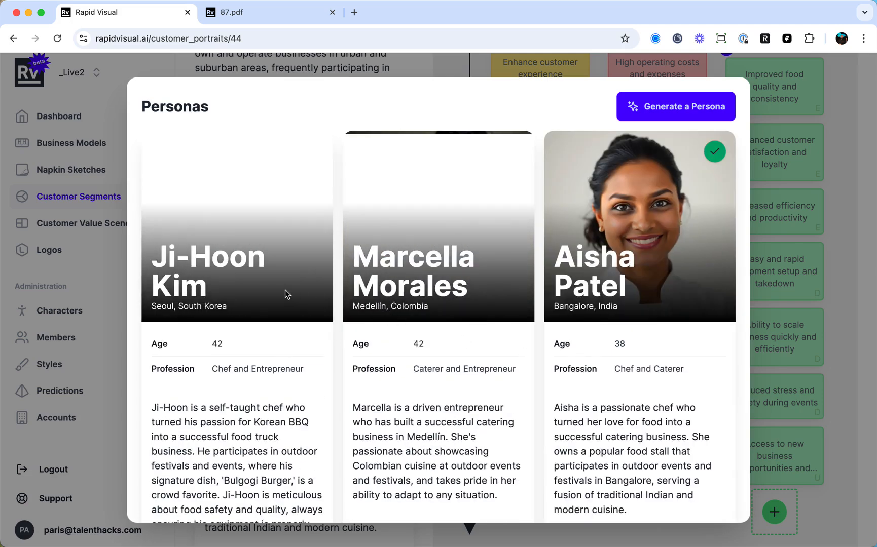
# Compare the three personas' details and return to the segment page, keeping the originally picked persona.
pyautogui.scroll(-2, 311, 229)
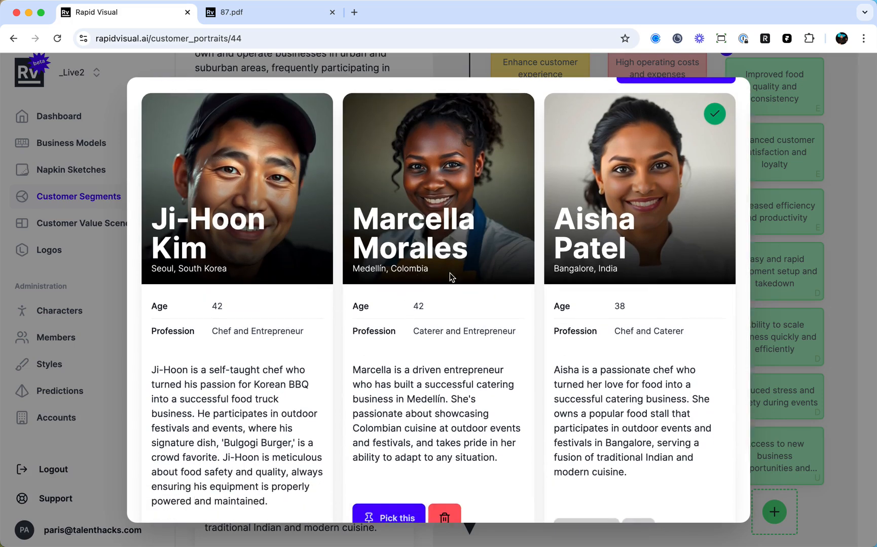
pyautogui.scroll(-1, 319, 239)
pyautogui.scroll(-1, 375, 238)
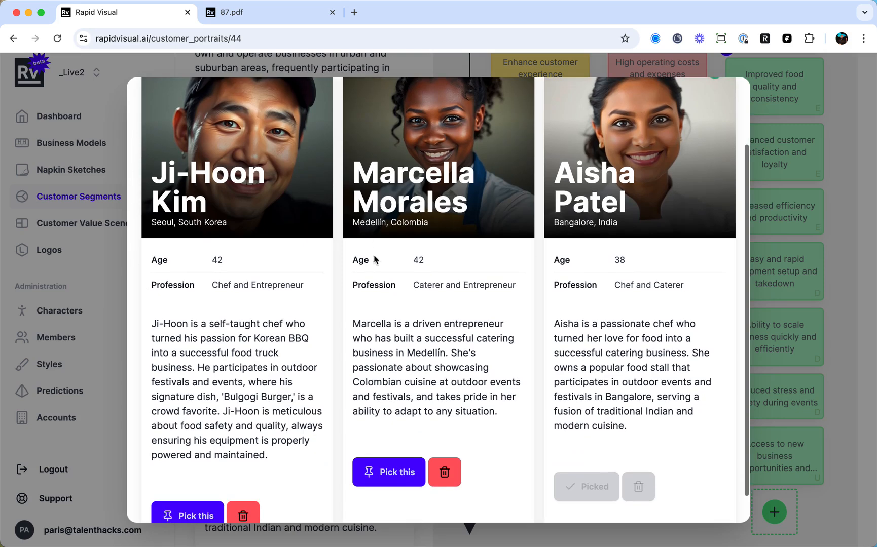
pyautogui.scroll(-1, 343, 331)
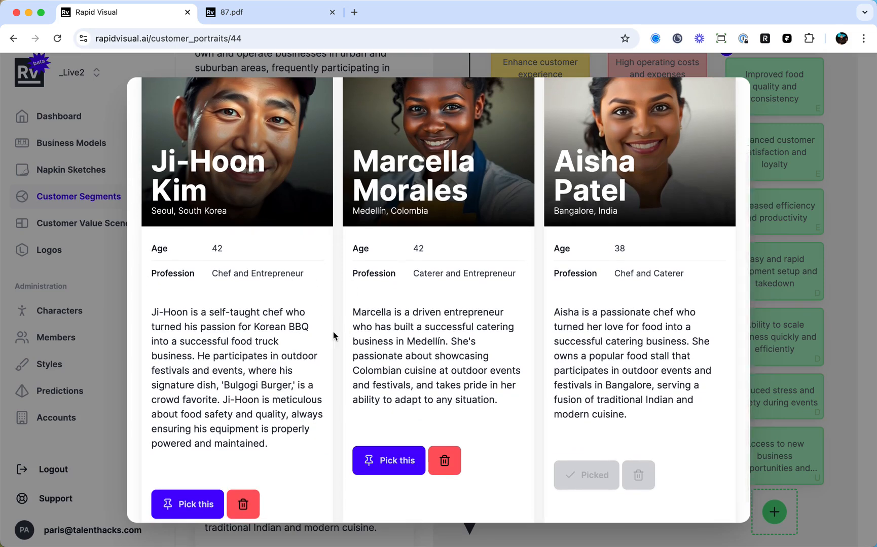
pyautogui.click(758, 344)
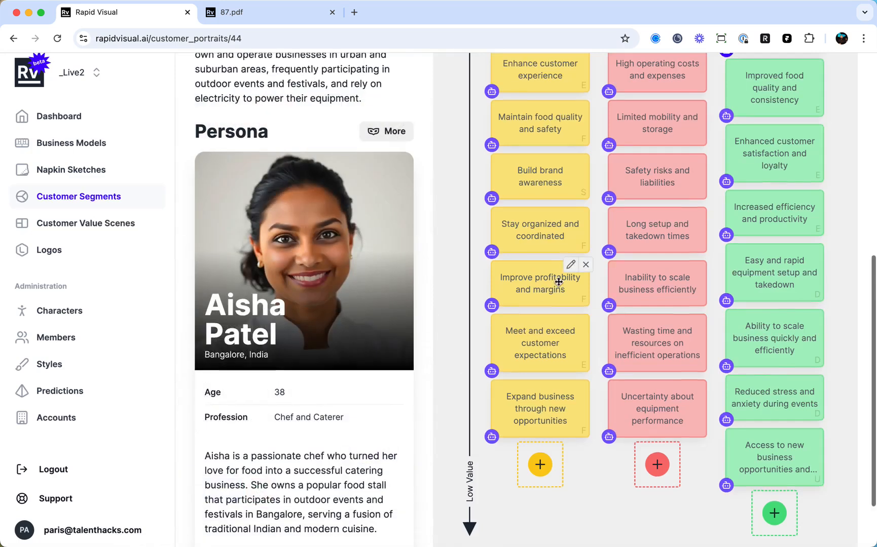
pyautogui.scroll(5, 563, 274)
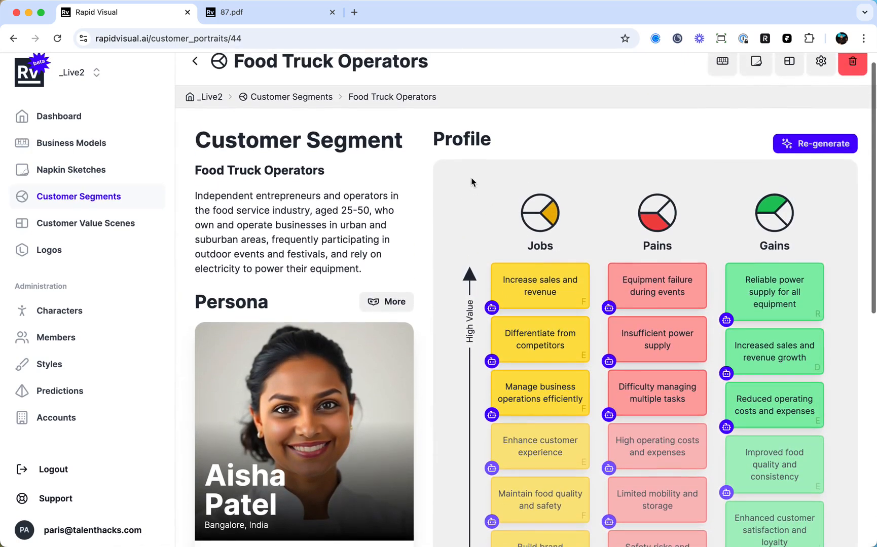
# Examine the Food Truck Operators profile's jobs, pains and gains from highest to lowest value.
pyautogui.scroll(-1, 533, 264)
pyautogui.scroll(-2, 415, 243)
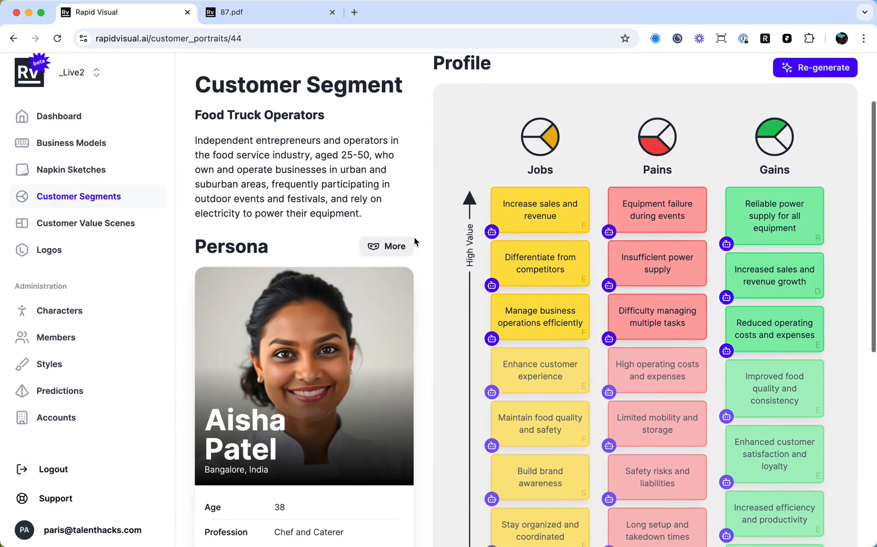
pyautogui.moveTo(804, 203)
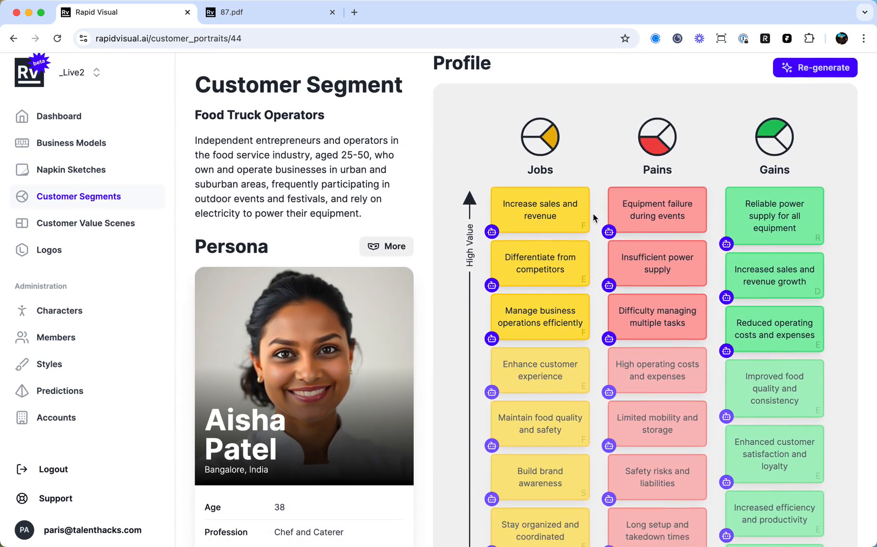
pyautogui.scroll(-1, 596, 186)
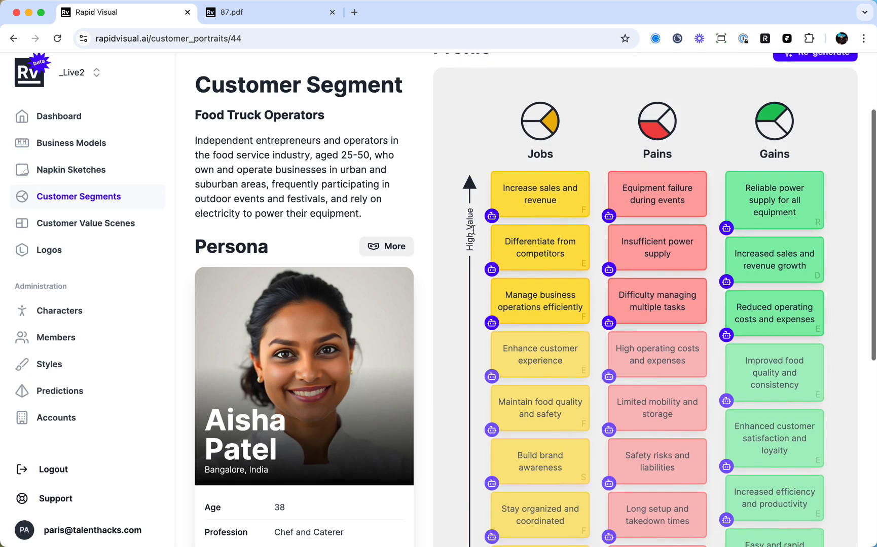
pyautogui.scroll(-8, 532, 226)
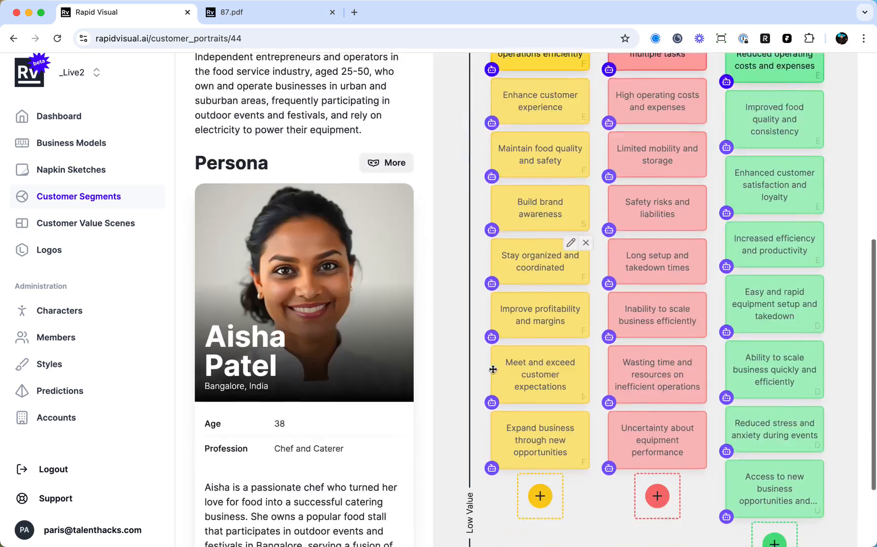
pyautogui.scroll(6, 534, 381)
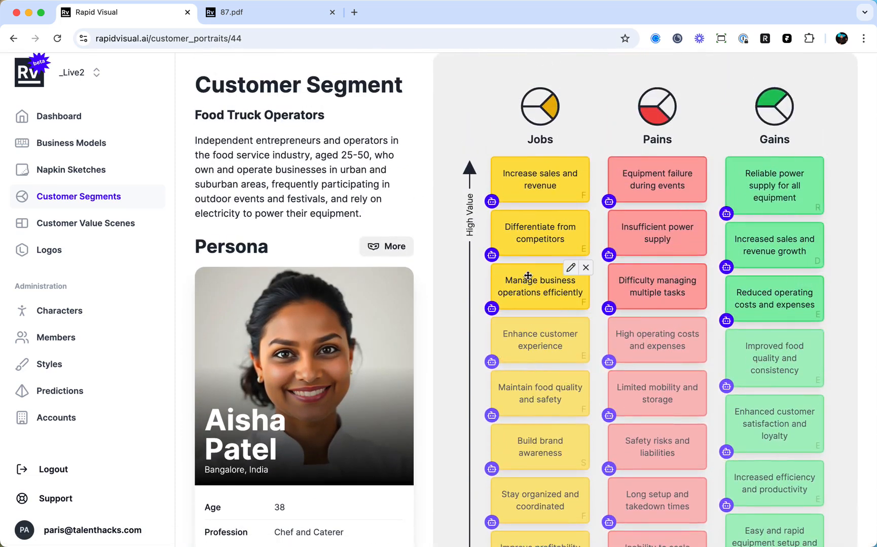
pyautogui.scroll(2, 519, 278)
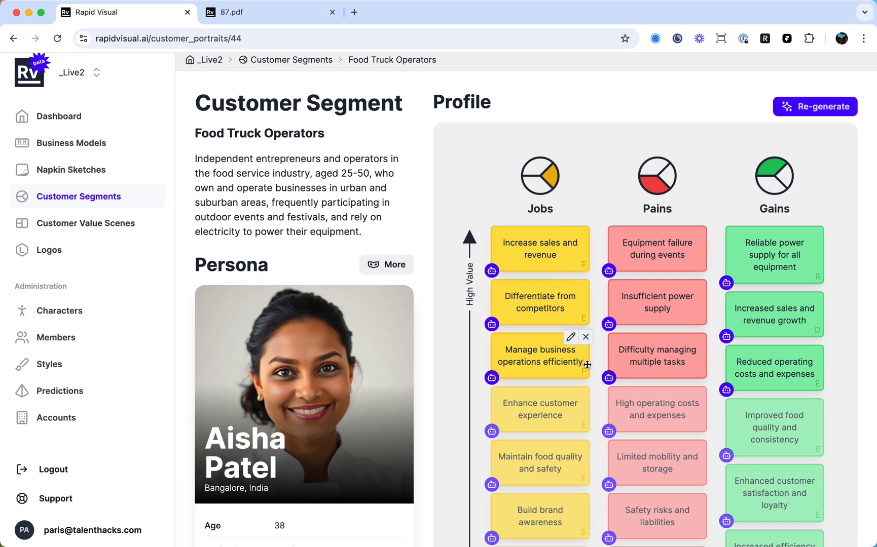
pyautogui.scroll(-5, 587, 363)
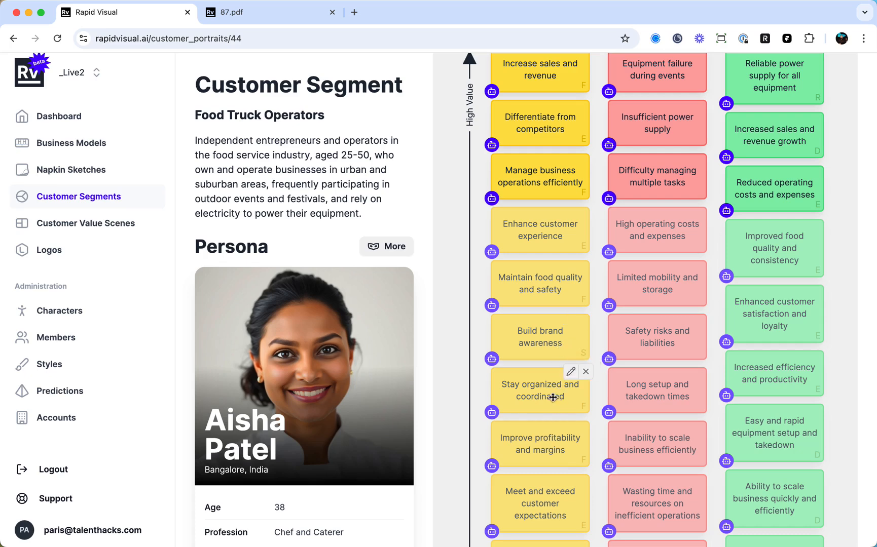
pyautogui.scroll(-2, 557, 402)
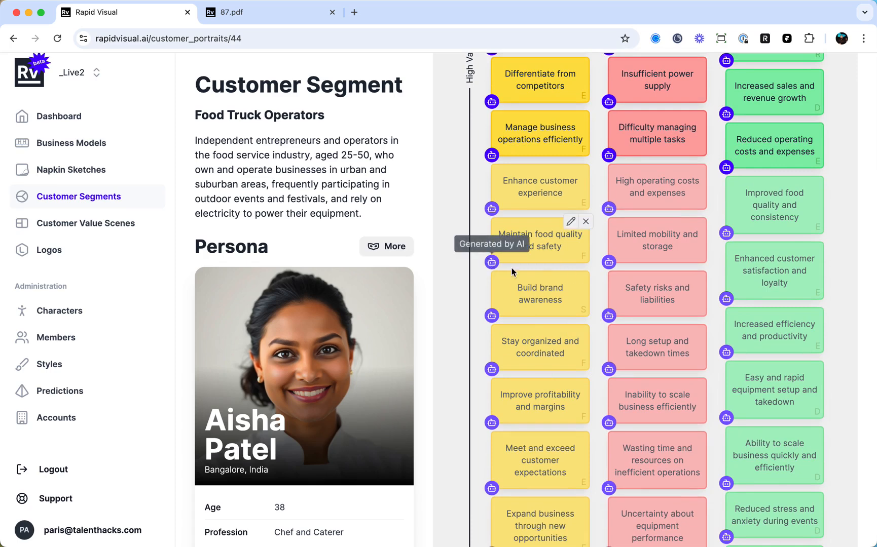
pyautogui.scroll(5, 560, 317)
pyautogui.scroll(-2, 573, 319)
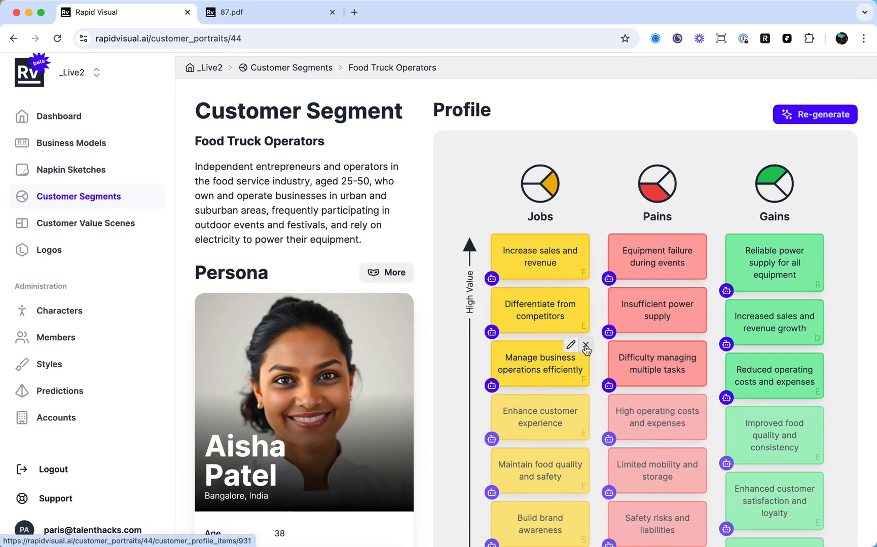
# Move the job "Enhance customer experience" above "Manage business operations efficiently" and delete the gain "Increased sales and revenue growth".
pyautogui.moveTo(541, 413); pyautogui.dragTo(542, 363)
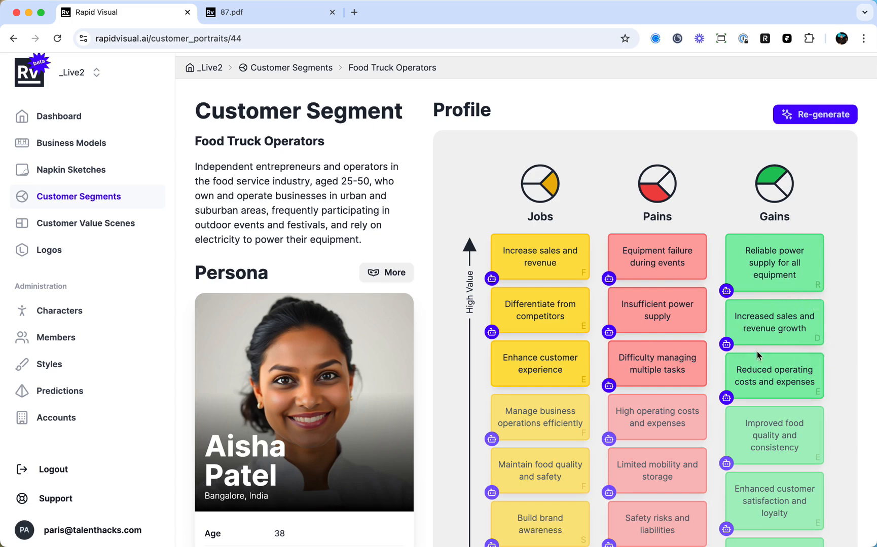
pyautogui.scroll(-2, 750, 354)
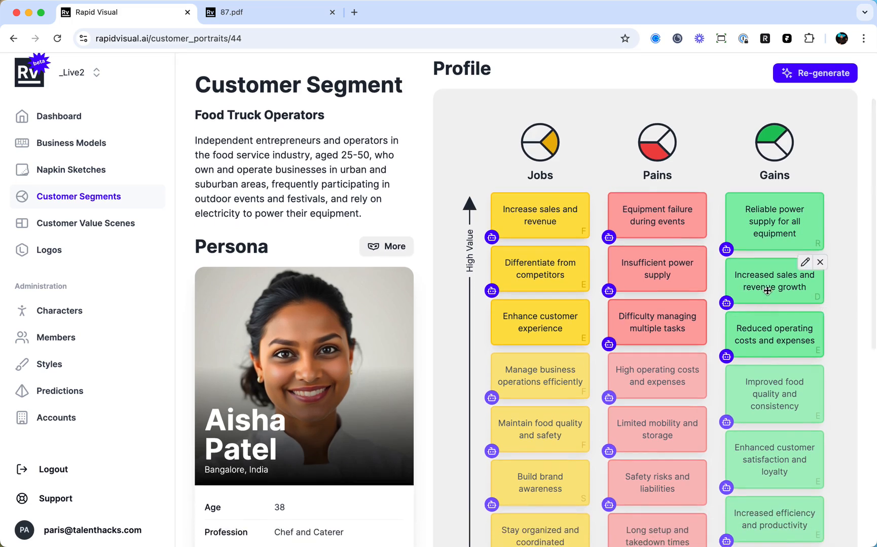
pyautogui.click(820, 262)
pyautogui.click(539, 119)
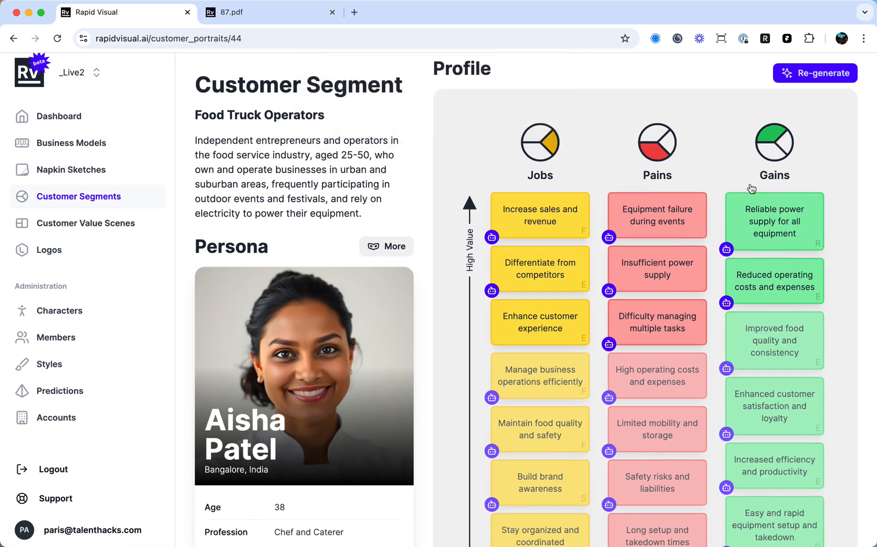
# Add a blank gain at the low-value end of the Gains list and delete it again.
pyautogui.scroll(-10, 802, 331)
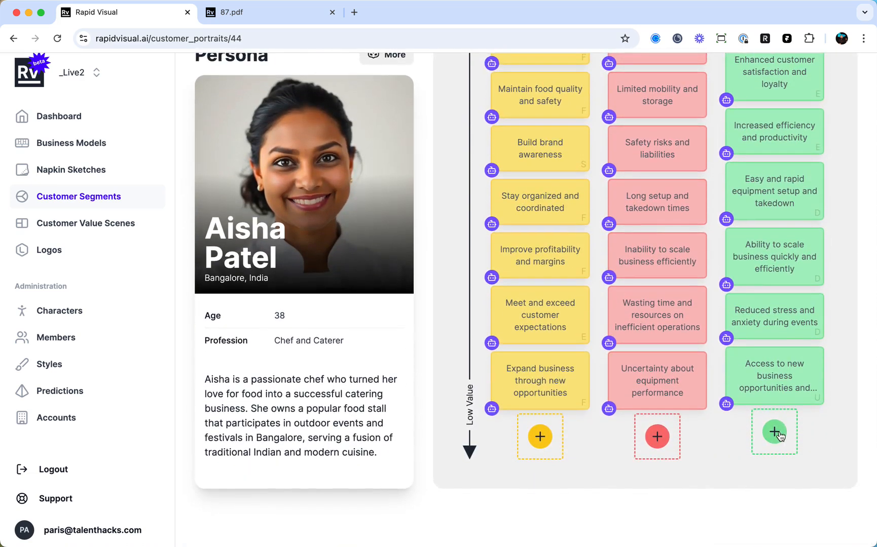
pyautogui.click(775, 434)
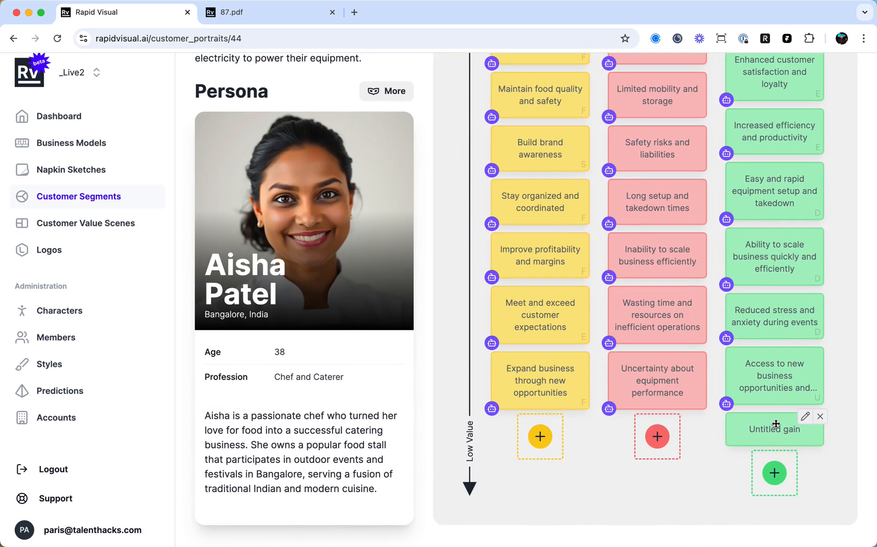
pyautogui.click(820, 417)
pyautogui.click(553, 117)
pyautogui.scroll(4, 799, 307)
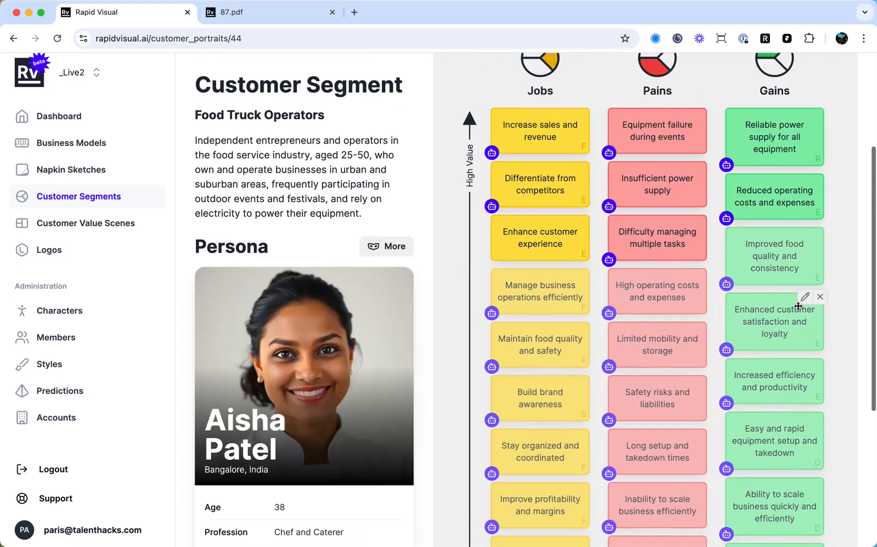
pyautogui.scroll(-2, 800, 324)
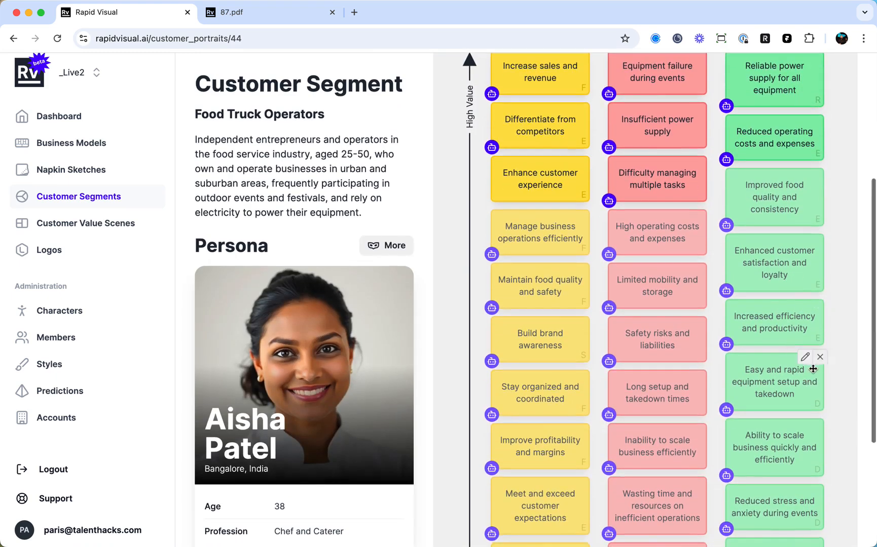
pyautogui.scroll(-3, 811, 390)
pyautogui.scroll(-2, 809, 416)
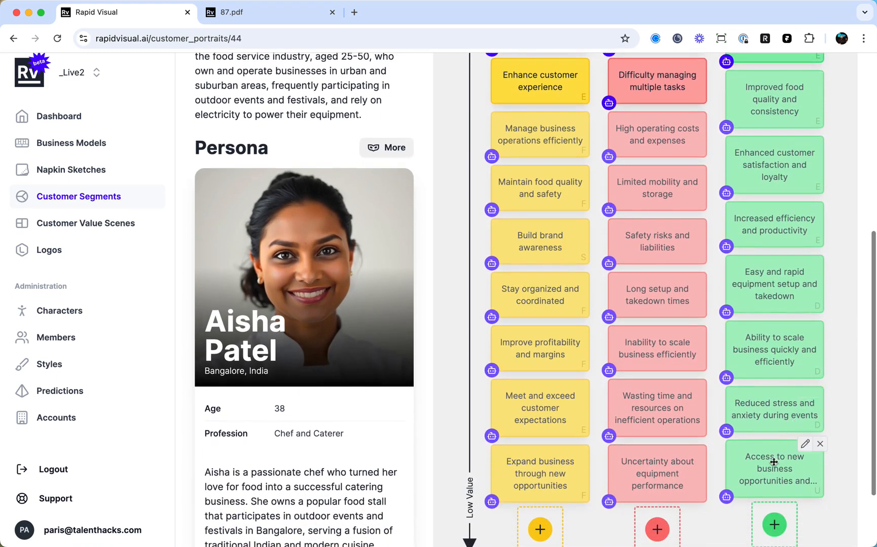
pyautogui.click(805, 445)
pyautogui.click(831, 474)
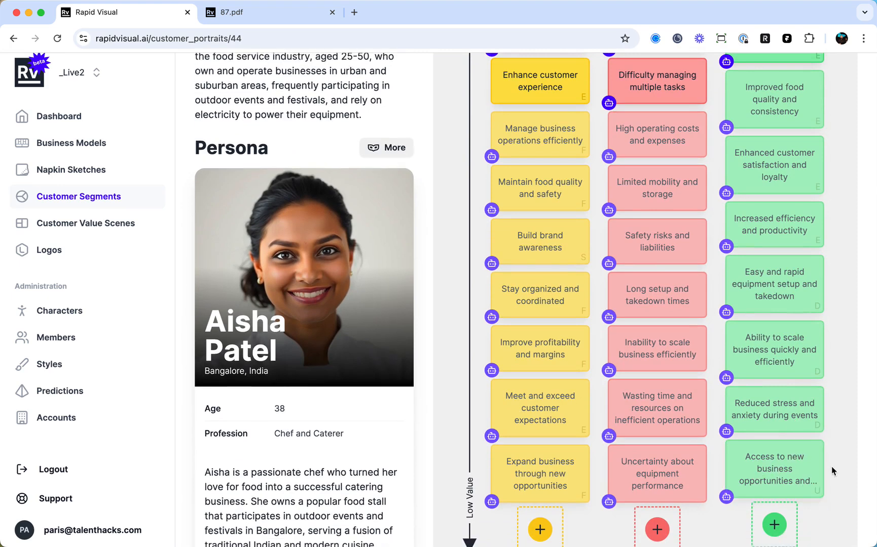
# Rank the gain "Improved food quality and consistency" as the highest-value gain.
pyautogui.scroll(10, 766, 464)
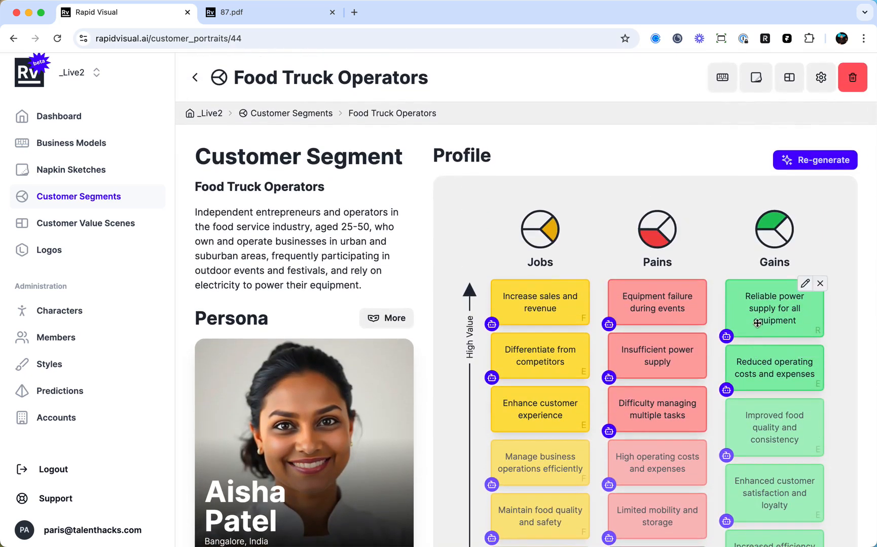
pyautogui.scroll(-1, 774, 421)
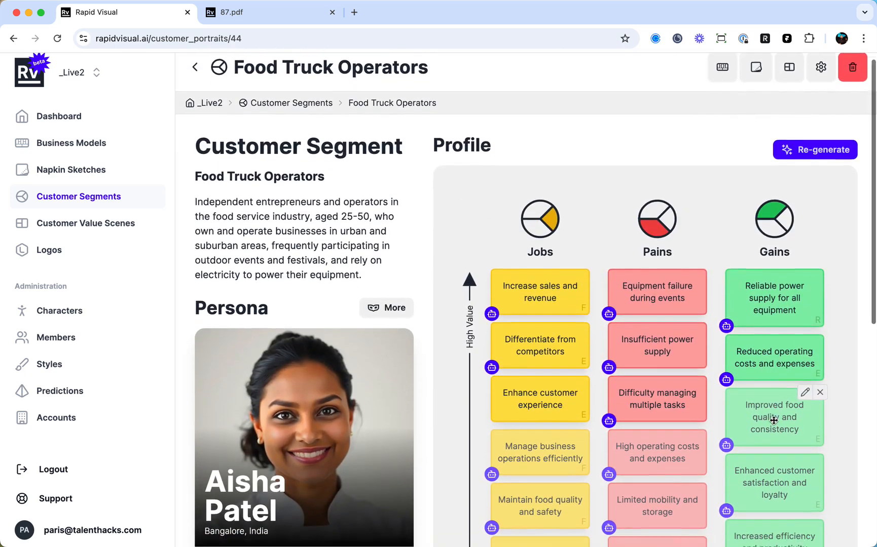
pyautogui.moveTo(772, 410); pyautogui.dragTo(772, 379)
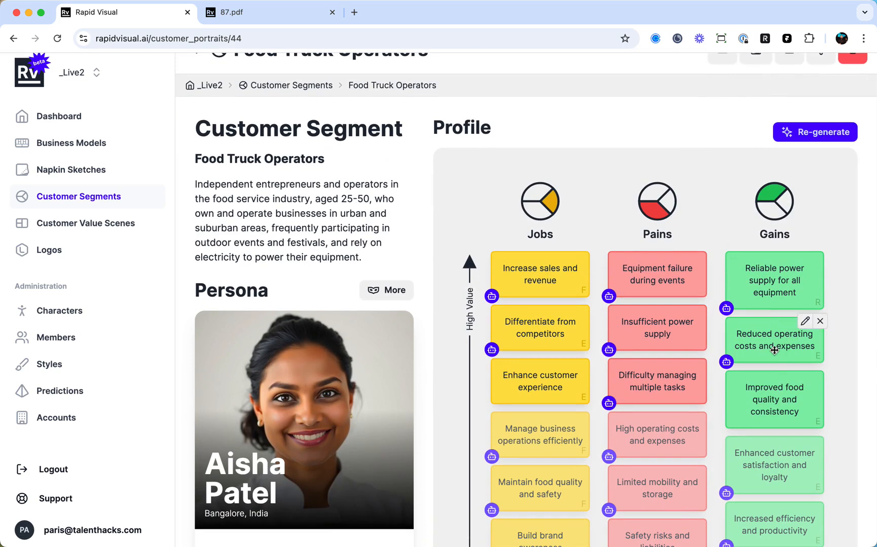
pyautogui.scroll(1, 769, 353)
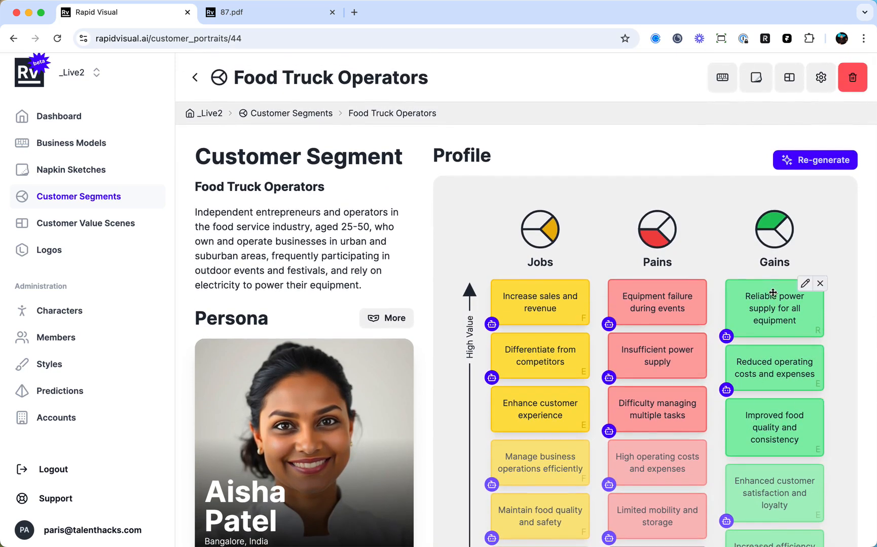
pyautogui.moveTo(755, 431); pyautogui.dragTo(762, 317)
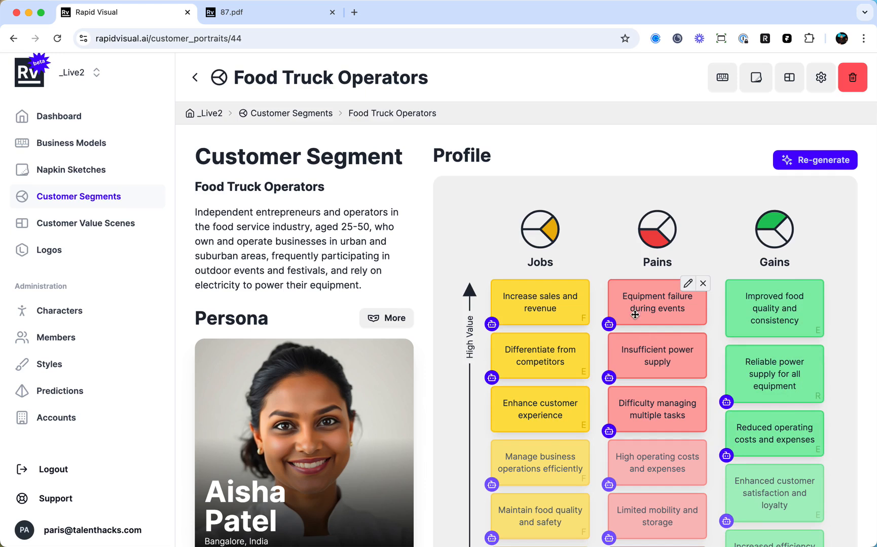
# Reorder the jobs so "Enhance customer experience" ranks first, followed by "Differentiate from competitors" and "Increase sales and revenue".
pyautogui.moveTo(538, 364); pyautogui.dragTo(538, 316)
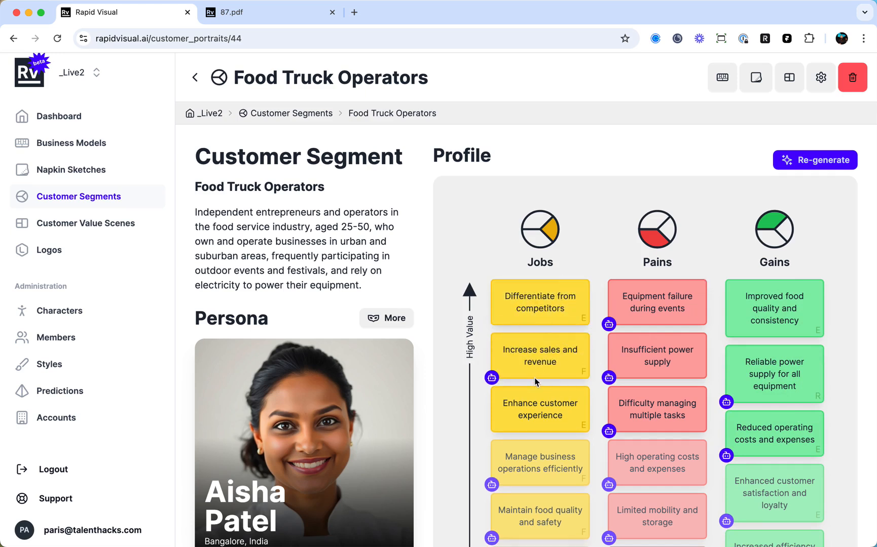
pyautogui.moveTo(538, 415); pyautogui.dragTo(537, 305)
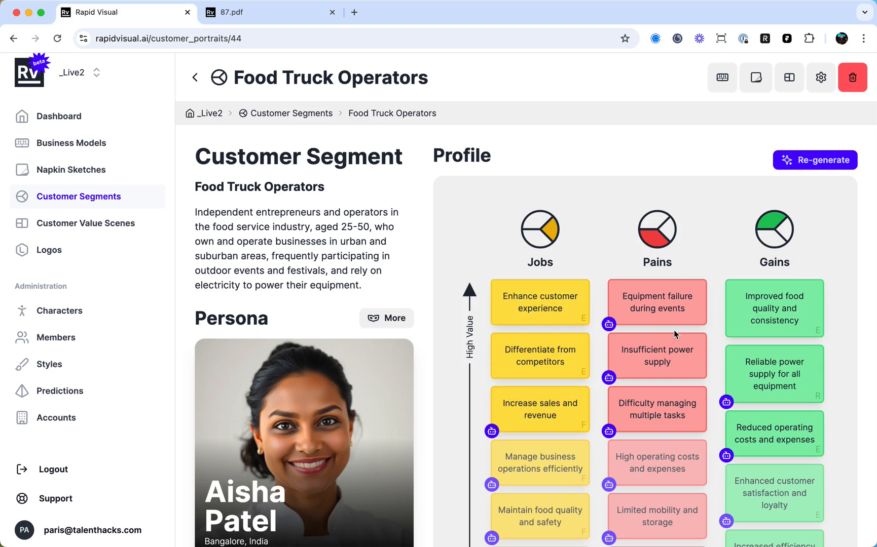
pyautogui.scroll(-1, 667, 345)
pyautogui.scroll(1, 664, 344)
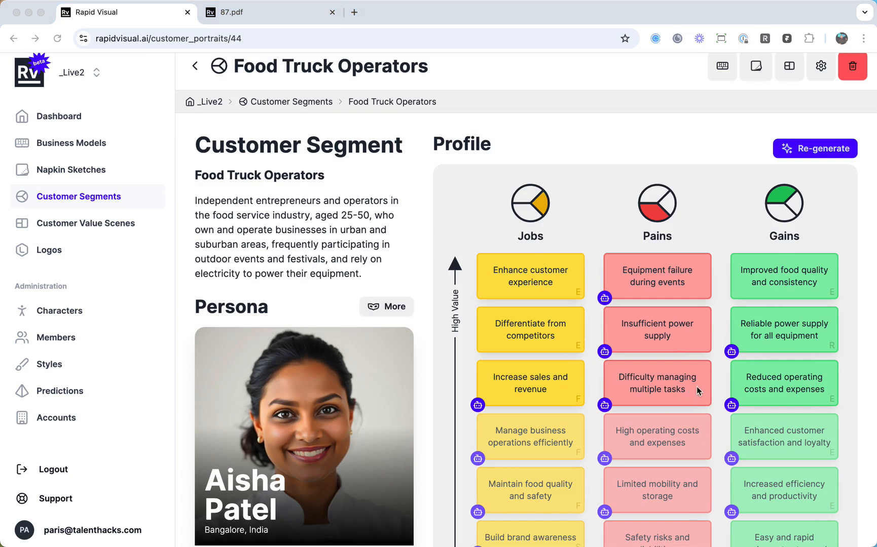
pyautogui.scroll(1, 743, 284)
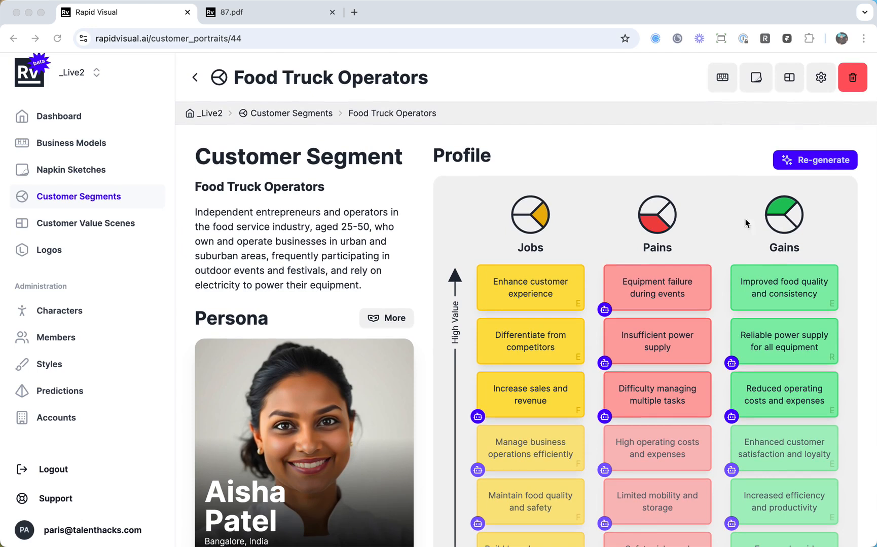
# Create a customer value scene from this segment using the job "Enhance customer experience" and the pain "Equipment failure during events".
pyautogui.click(785, 91)
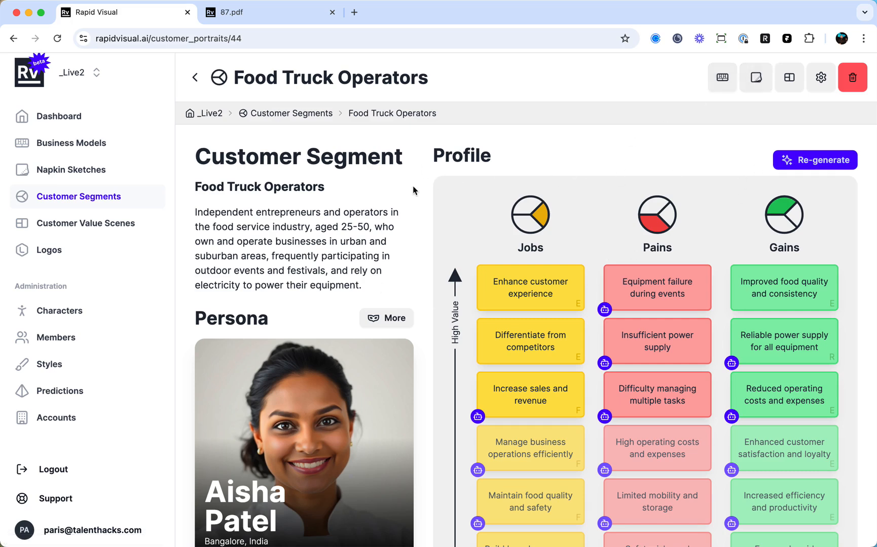
pyautogui.click(789, 82)
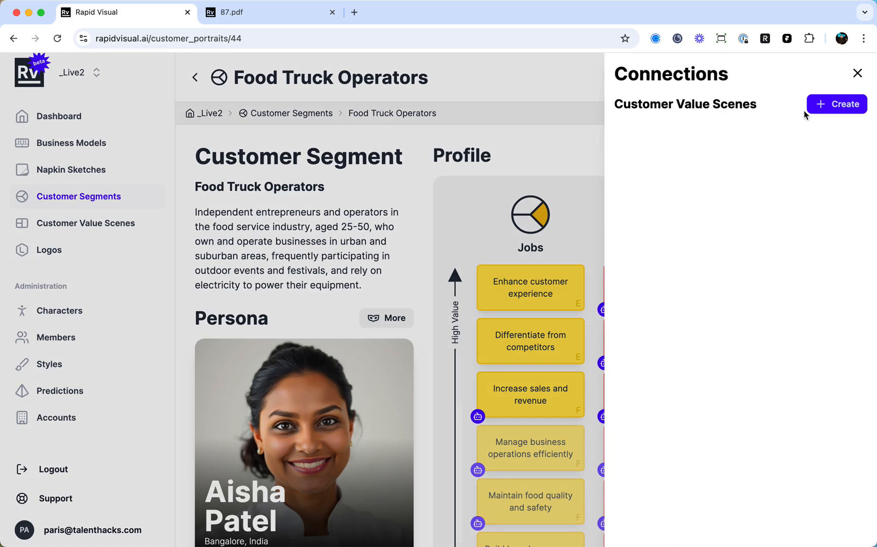
pyautogui.click(827, 106)
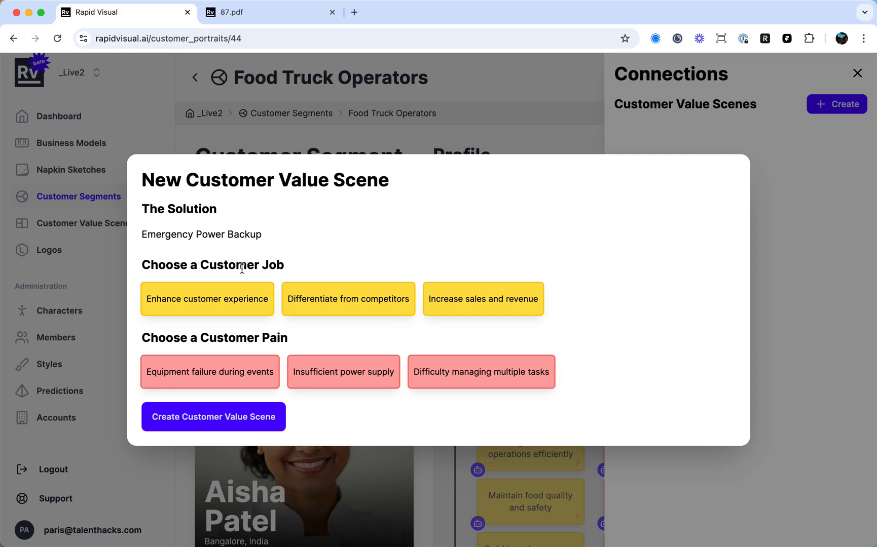
pyautogui.click(236, 305)
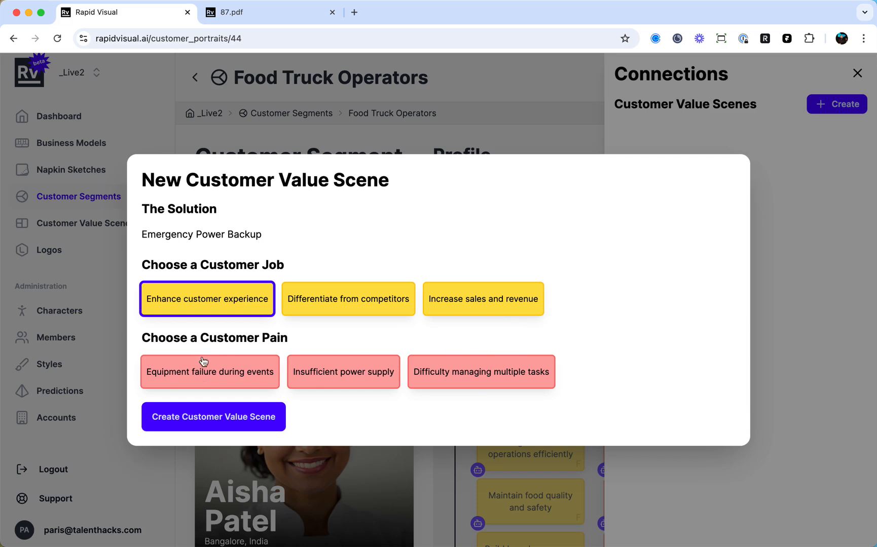
pyautogui.click(175, 384)
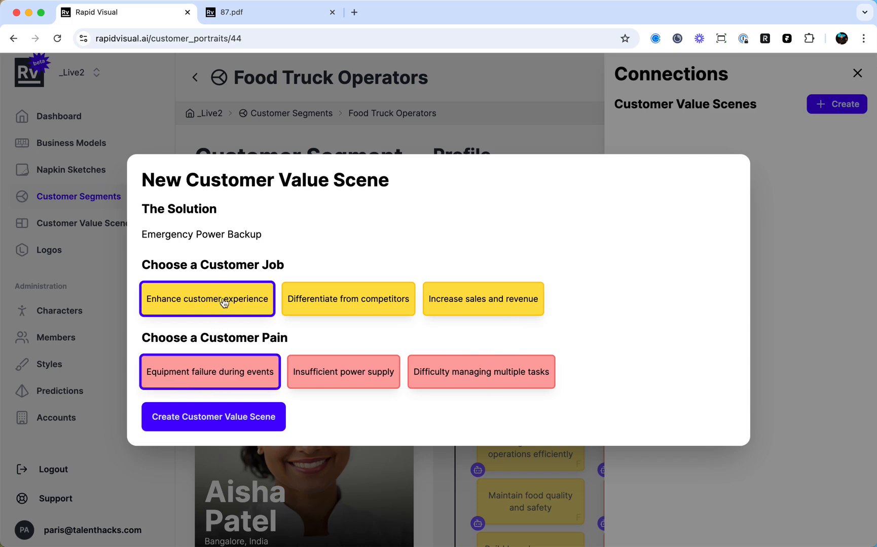
pyautogui.click(227, 415)
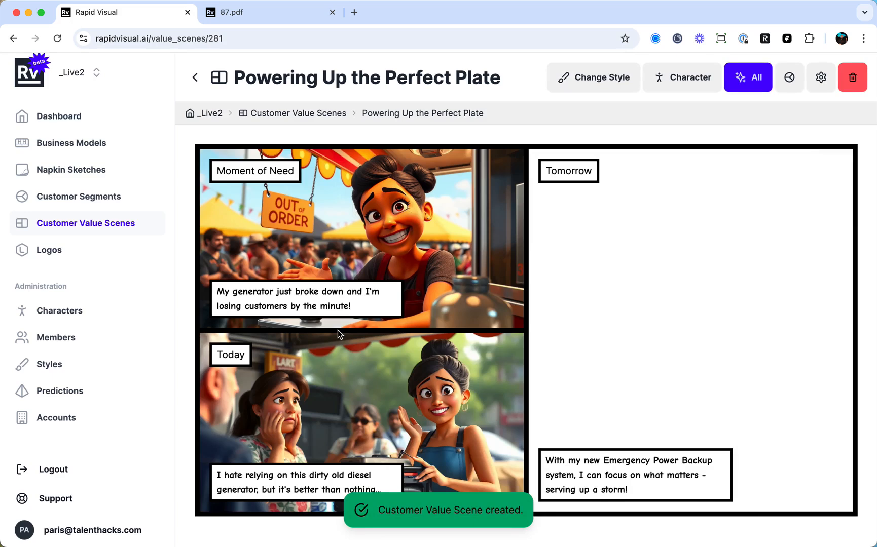
# Examine the generated scene's Moment of Need, Today and Tomorrow panels with their captions.
pyautogui.scroll(-2, 364, 332)
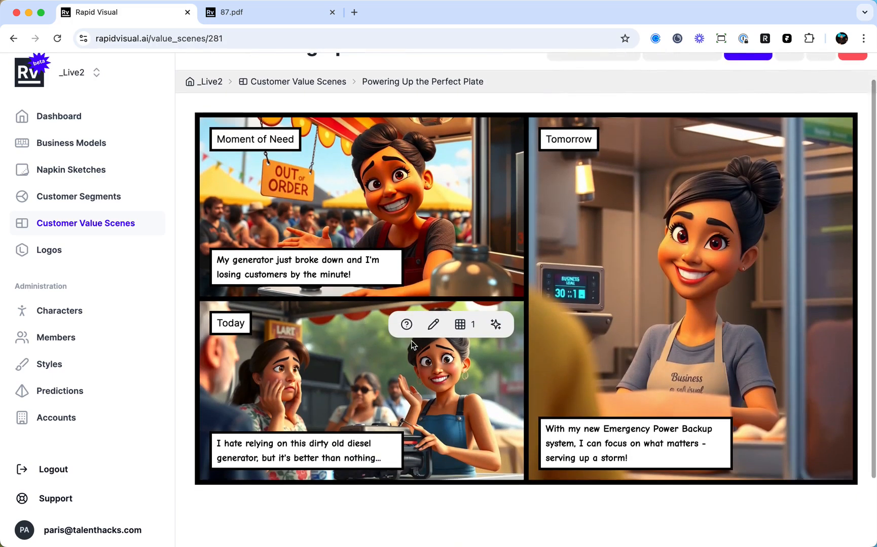
pyautogui.scroll(1, 436, 273)
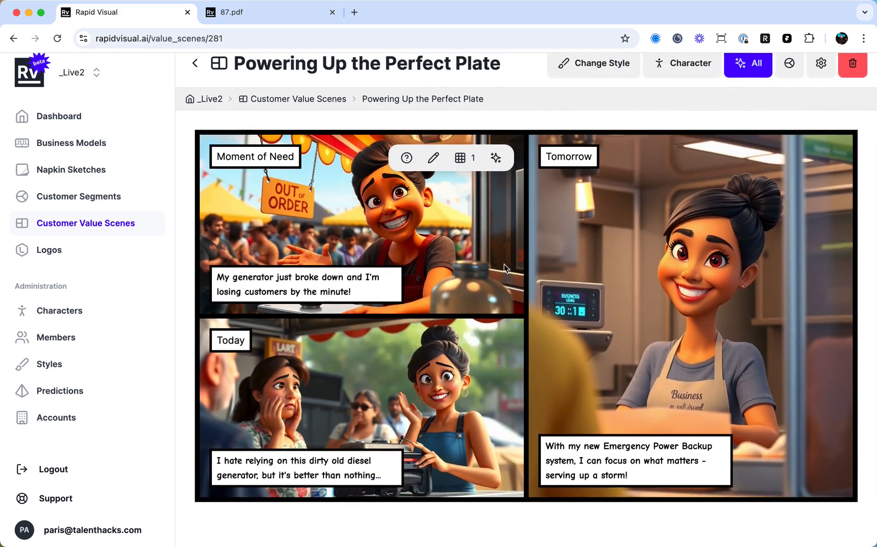
pyautogui.scroll(-1, 448, 386)
pyautogui.scroll(1, 448, 386)
pyautogui.scroll(-1, 451, 369)
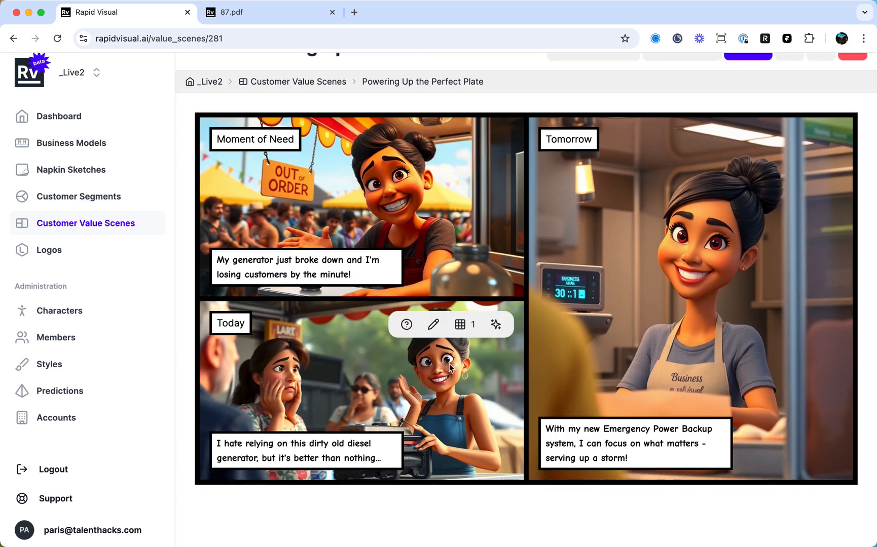
# Read through the image prompt behind the scene's Tomorrow panel and return the panel to its picture.
pyautogui.scroll(1, 465, 472)
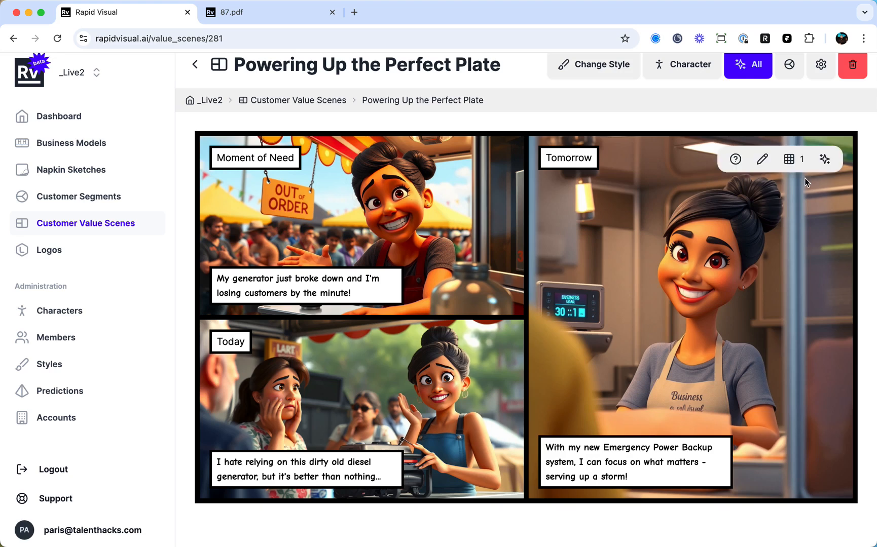
pyautogui.click(762, 160)
pyautogui.click(699, 195)
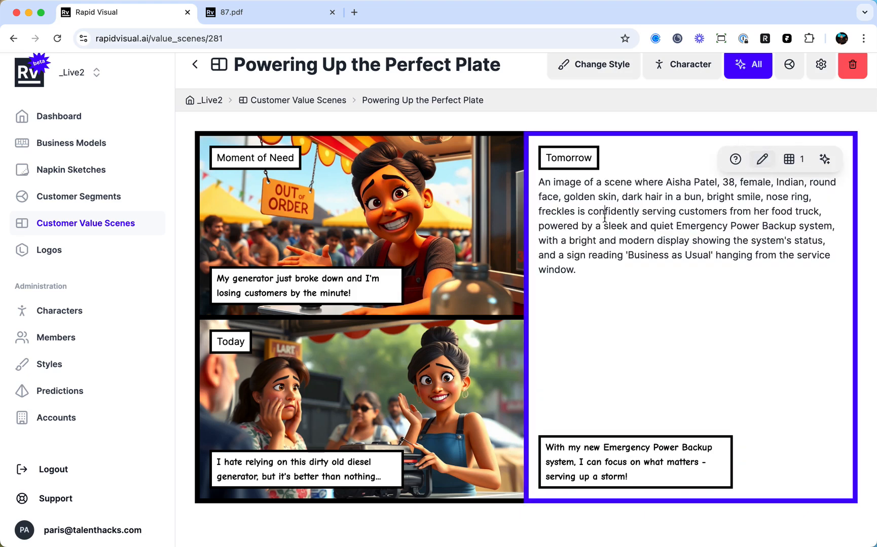
pyautogui.moveTo(606, 187); pyautogui.dragTo(651, 269)
pyautogui.click(698, 282)
pyautogui.click(761, 159)
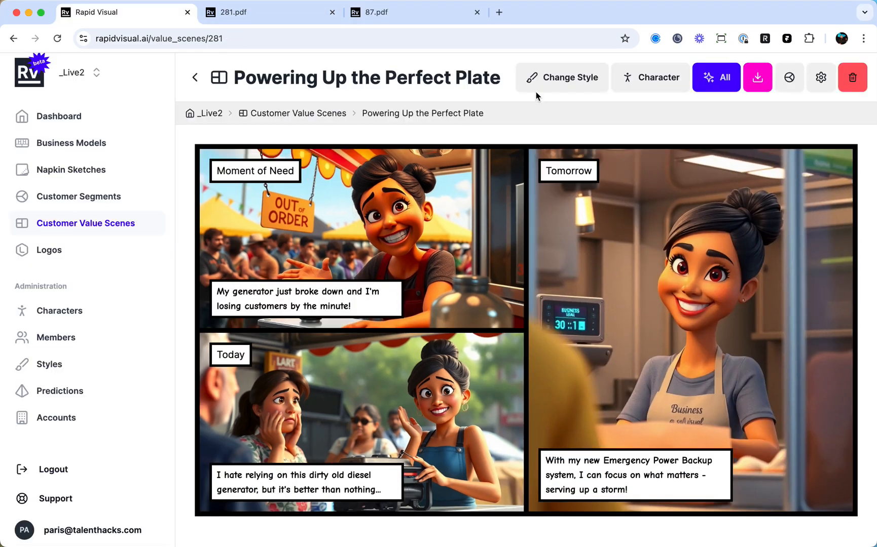
# View the PDF version of the "Powering Up the Perfect Plate" scene and return to the scene's page.
pyautogui.click(280, 20)
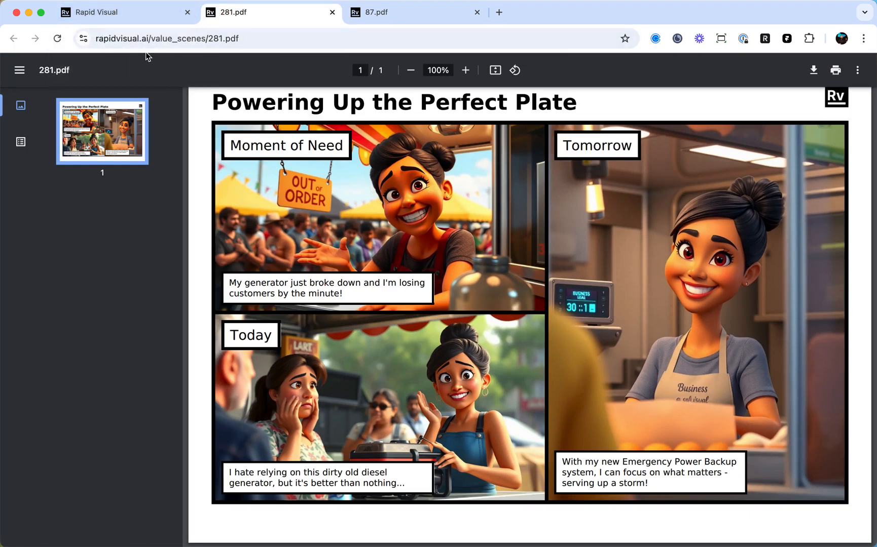
pyautogui.click(154, 19)
pyautogui.moveTo(467, 249)
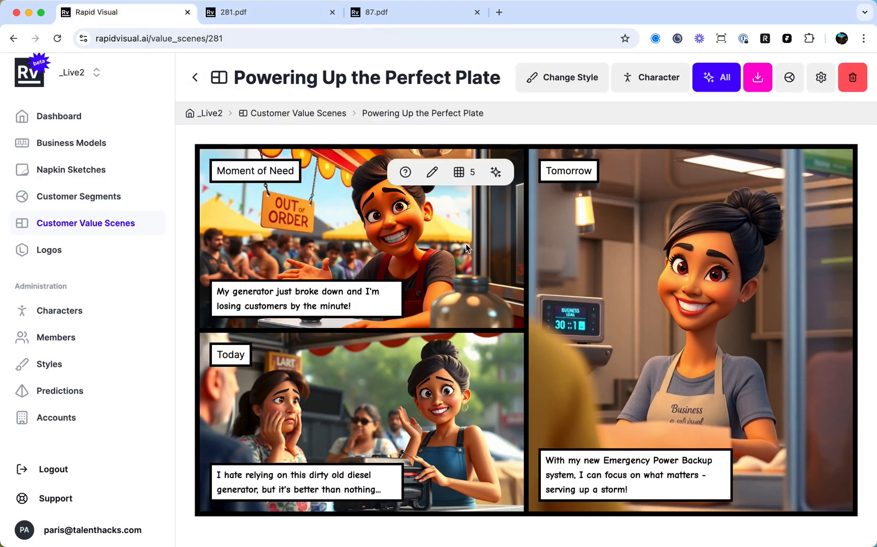
pyautogui.moveTo(541, 271)
pyautogui.moveTo(638, 238)
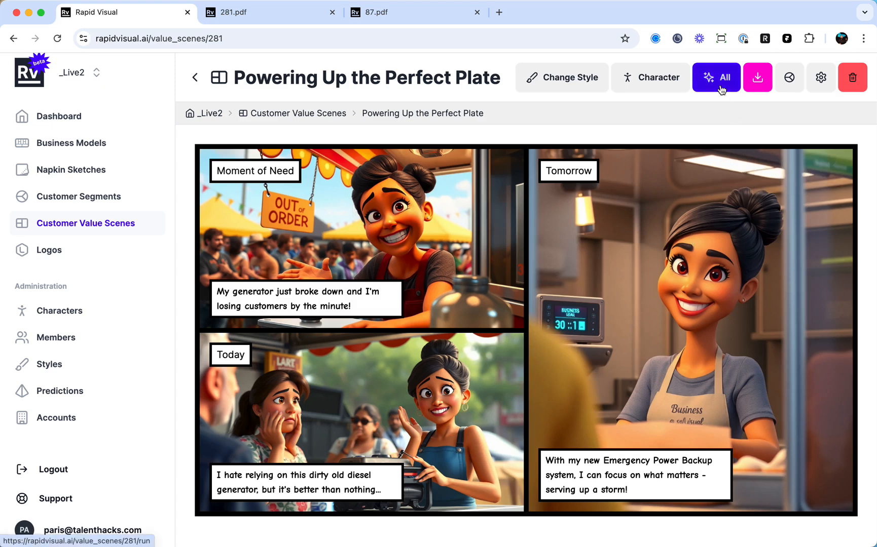
pyautogui.moveTo(774, 179)
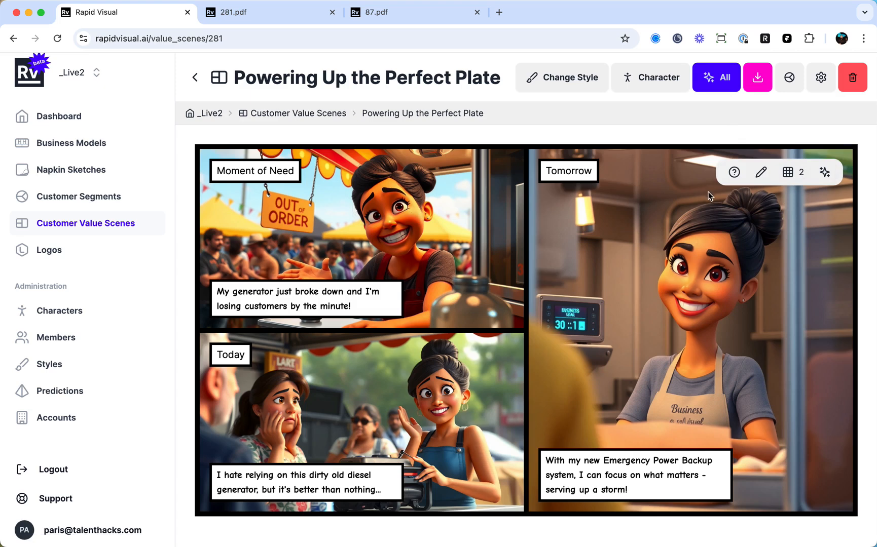
# Go to the scene's connected Food Truck Operators segment and check which customer value scenes are linked to it.
pyautogui.click(786, 88)
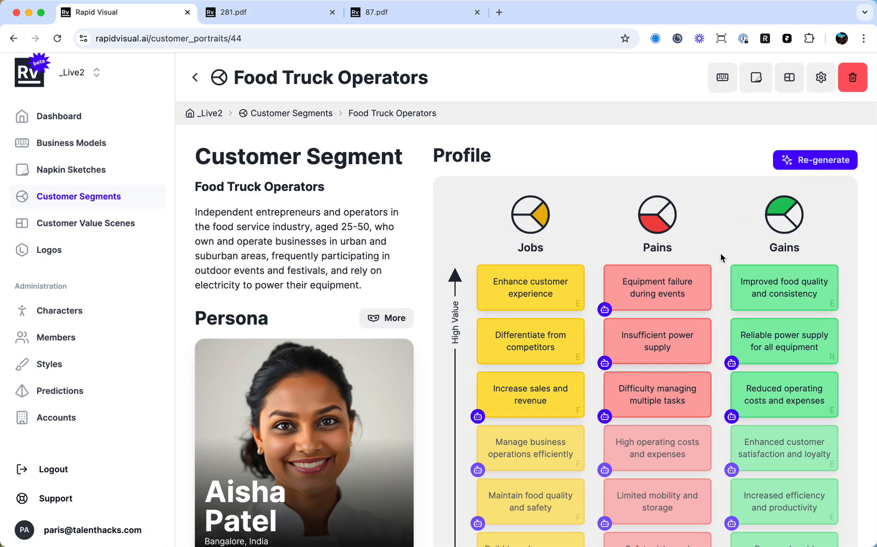
pyautogui.click(789, 80)
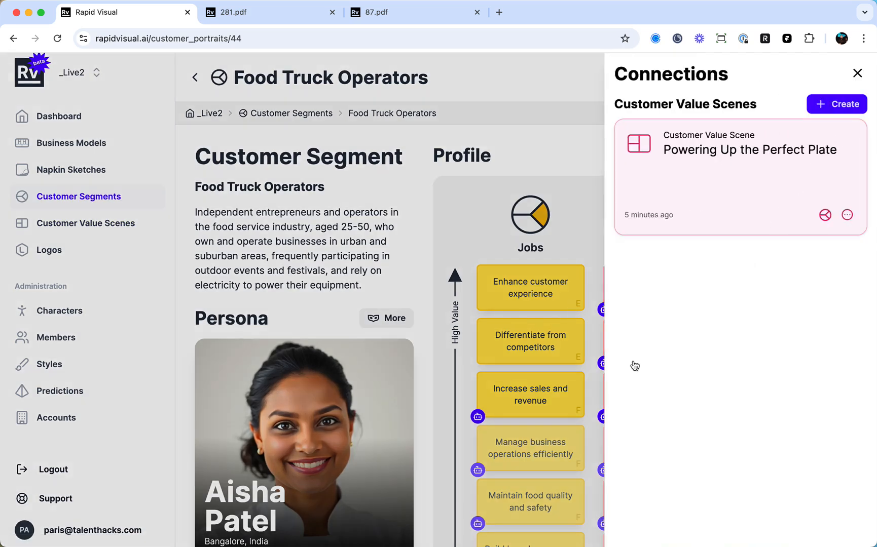
pyautogui.click(596, 151)
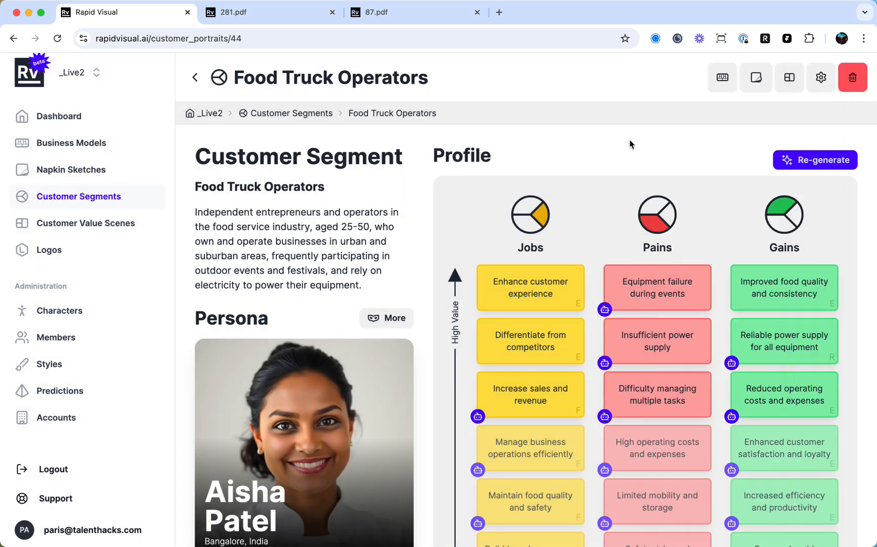
# Go to the segment's connected business model and generate the remaining elements across the whole canvas.
pyautogui.click(723, 81)
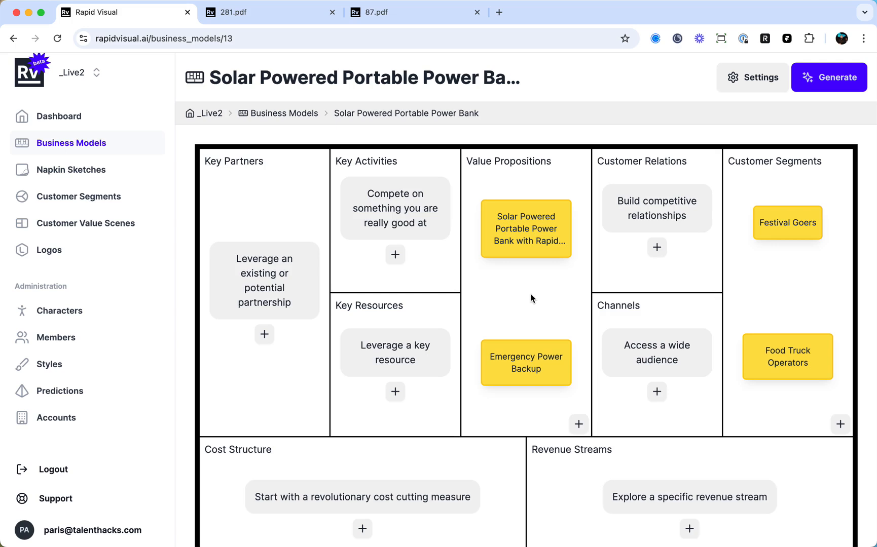
pyautogui.scroll(-2, 531, 298)
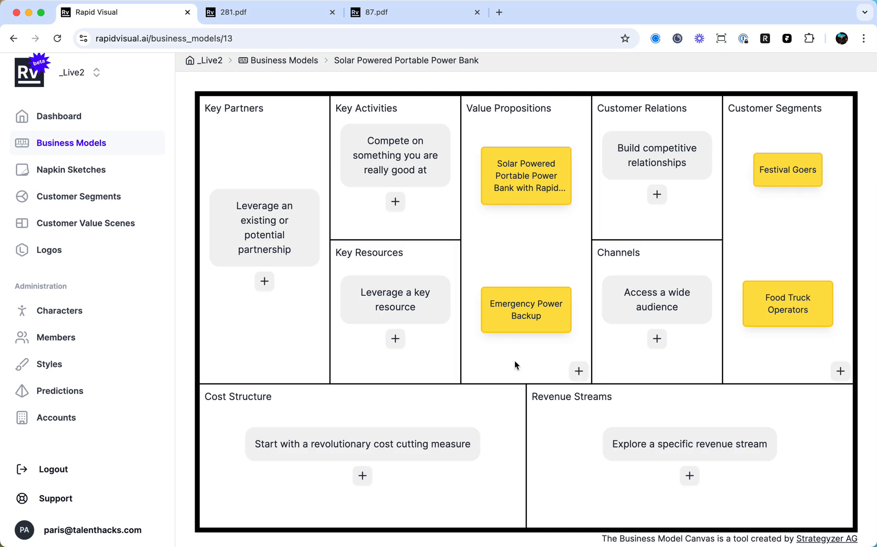
pyautogui.scroll(2, 732, 313)
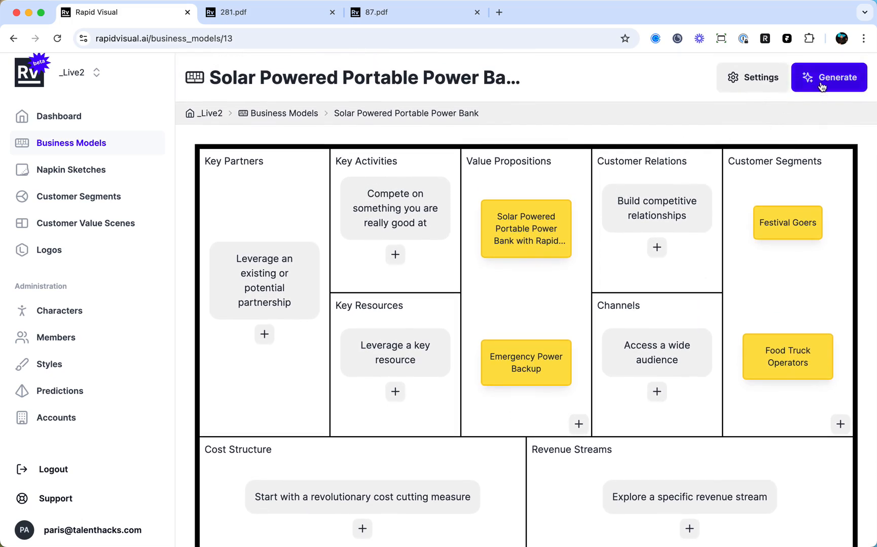
pyautogui.click(821, 84)
pyautogui.scroll(-1, 607, 210)
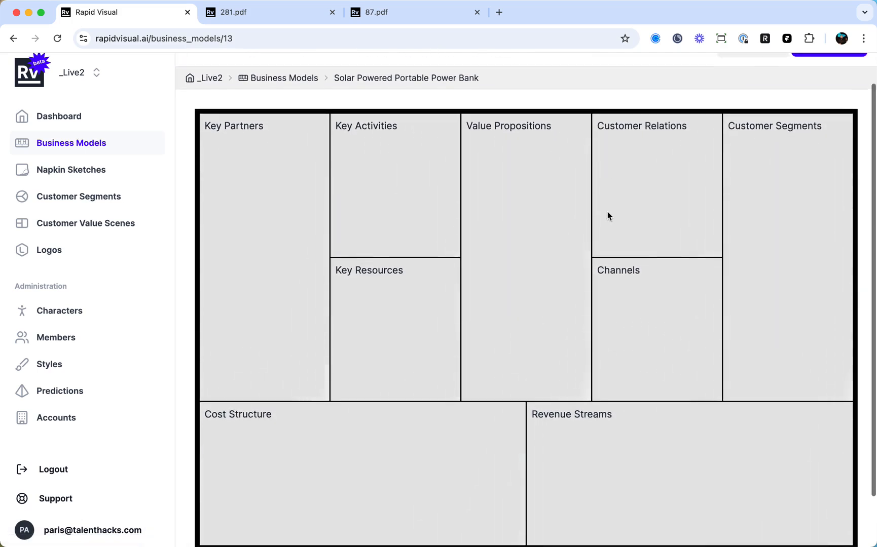
pyautogui.scroll(-1, 726, 177)
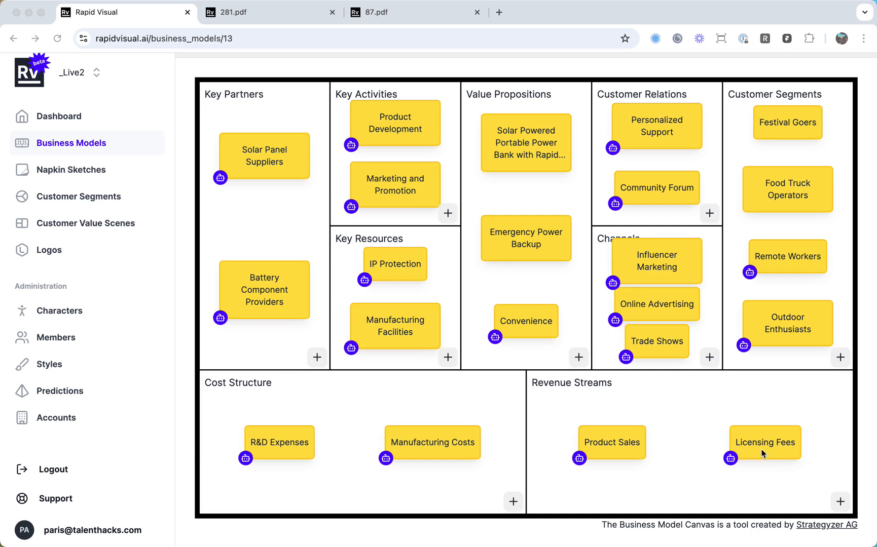
# Delete the Licensing Fees element from the canvas's Revenue Streams block.
pyautogui.click(700, 445)
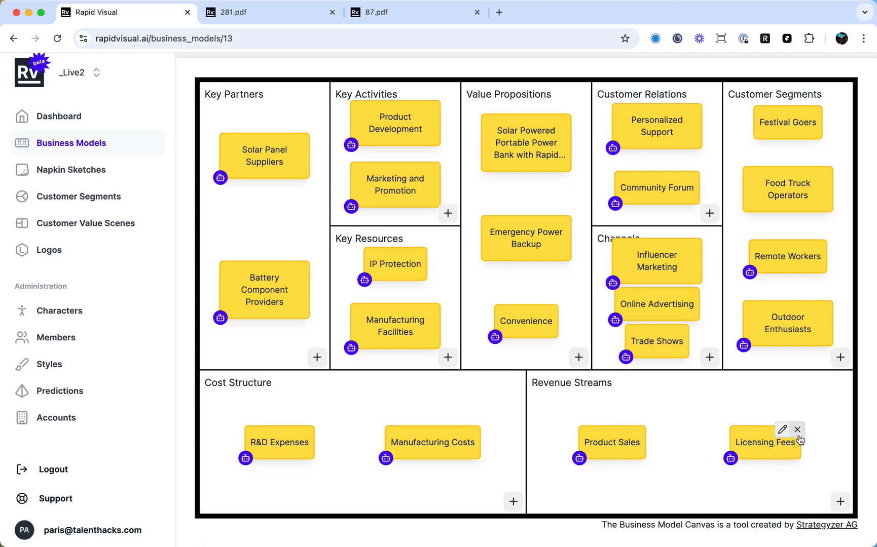
pyautogui.click(797, 430)
pyautogui.press('Return')
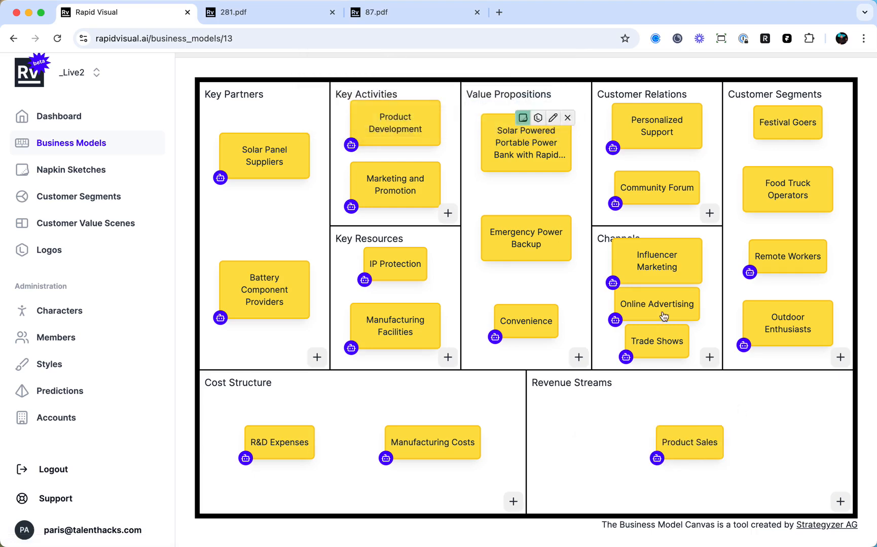
# Generate suggested revenue streams and add "Subscription Service" to the Revenue Streams block.
pyautogui.click(839, 501)
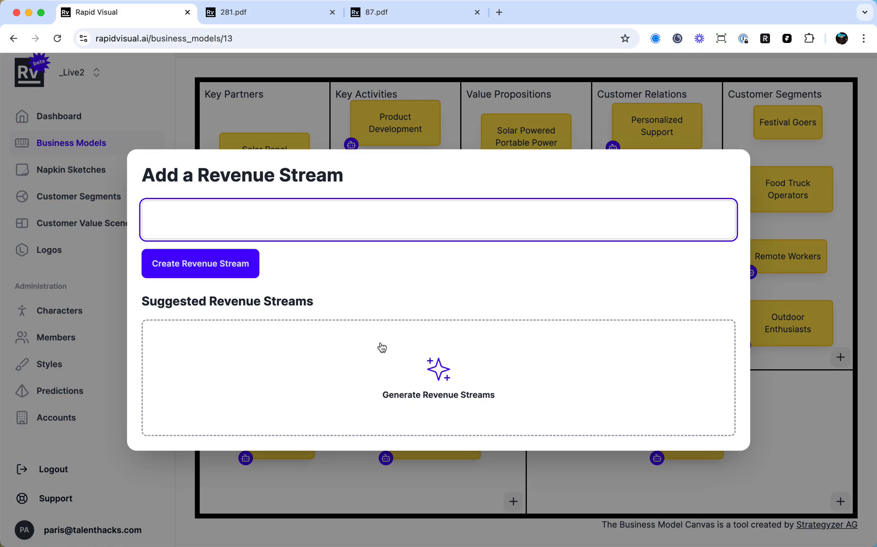
pyautogui.click(438, 369)
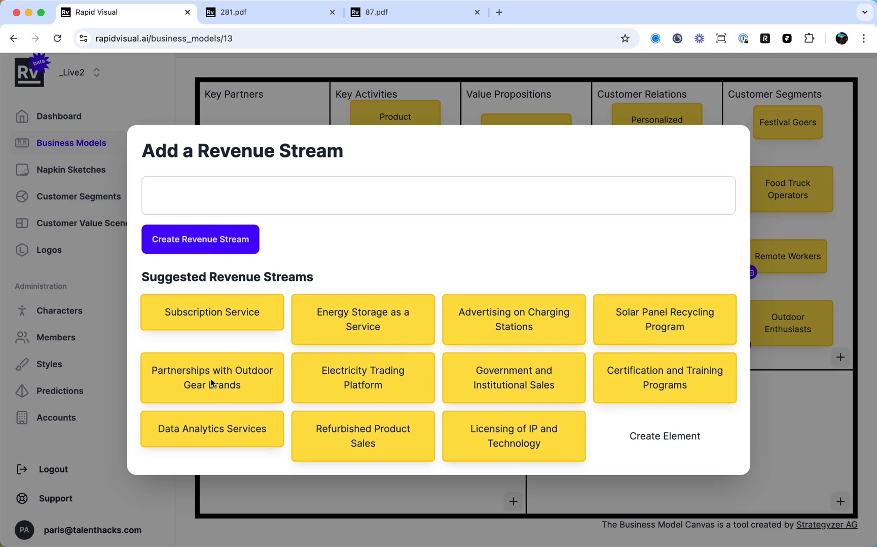
pyautogui.click(223, 317)
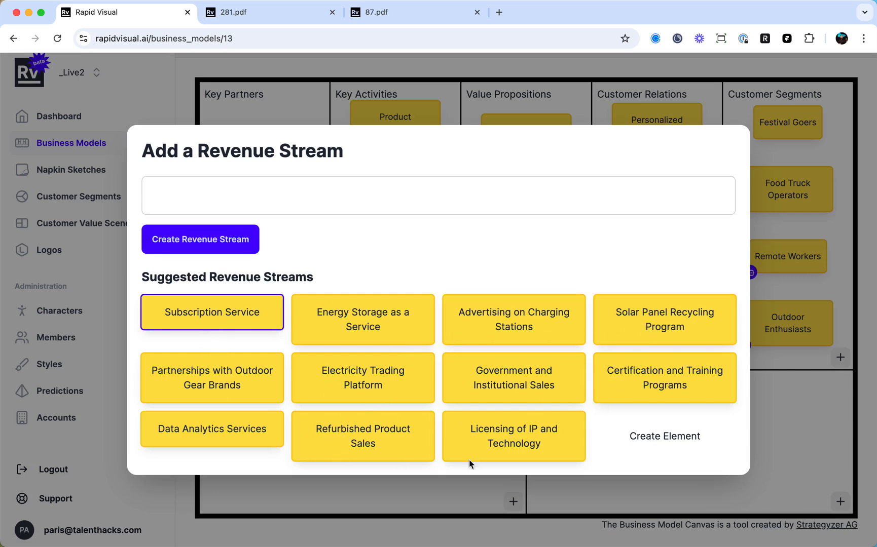
pyautogui.click(647, 437)
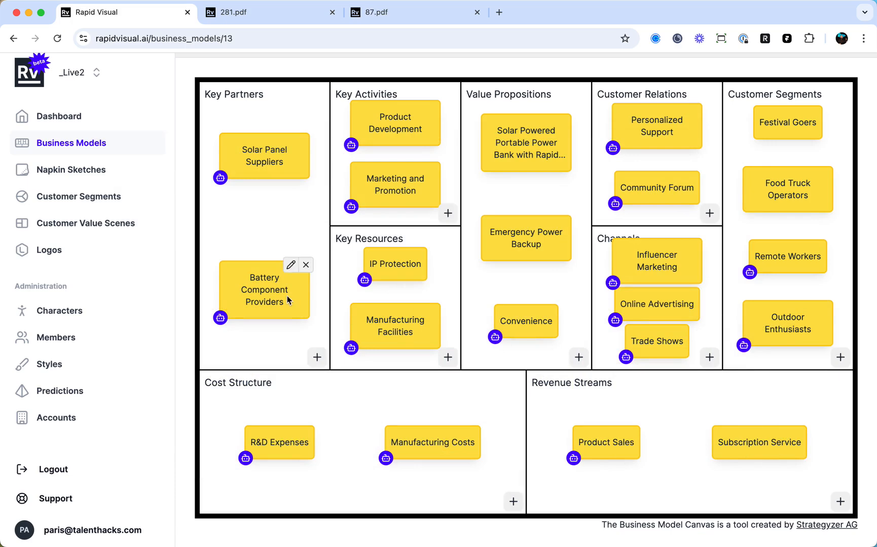
# Examine how key partners can be added, and review the filled canvas from its value propositions to its customer segments.
pyautogui.click(318, 358)
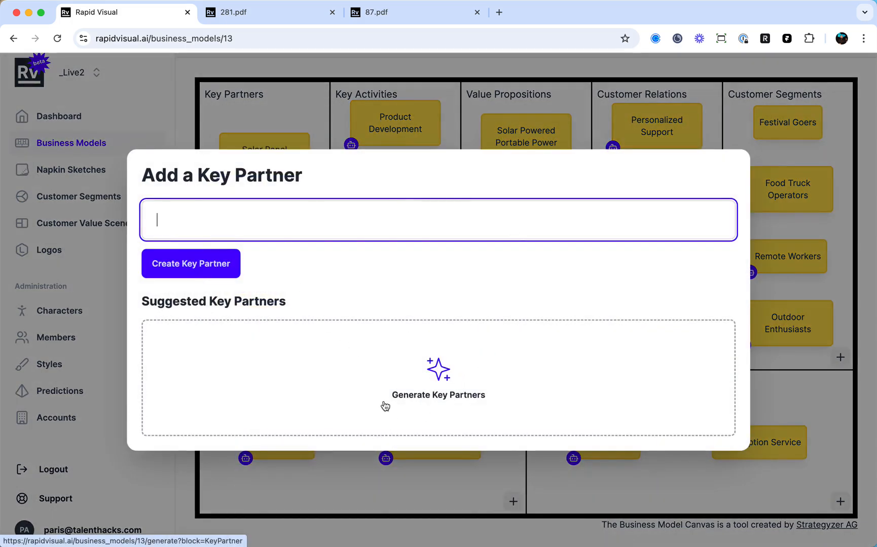
pyautogui.click(434, 469)
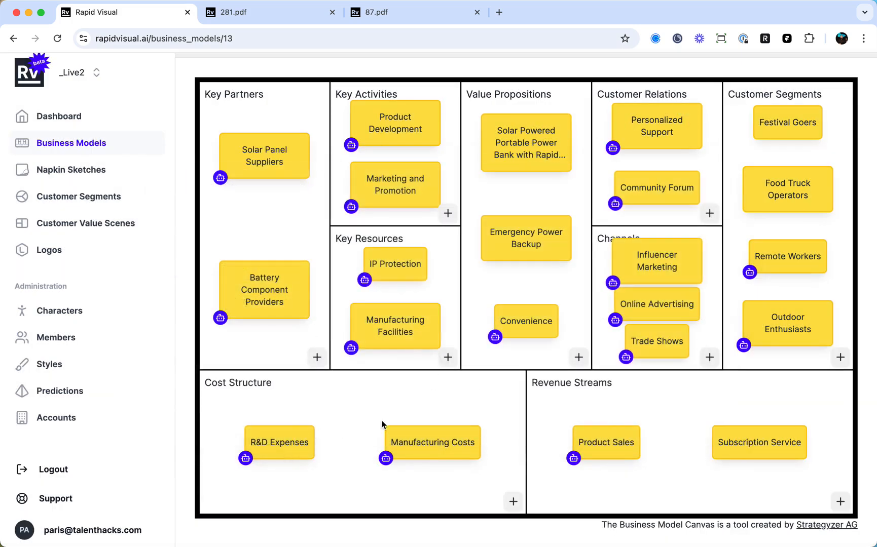
pyautogui.scroll(1, 518, 358)
pyautogui.moveTo(499, 354)
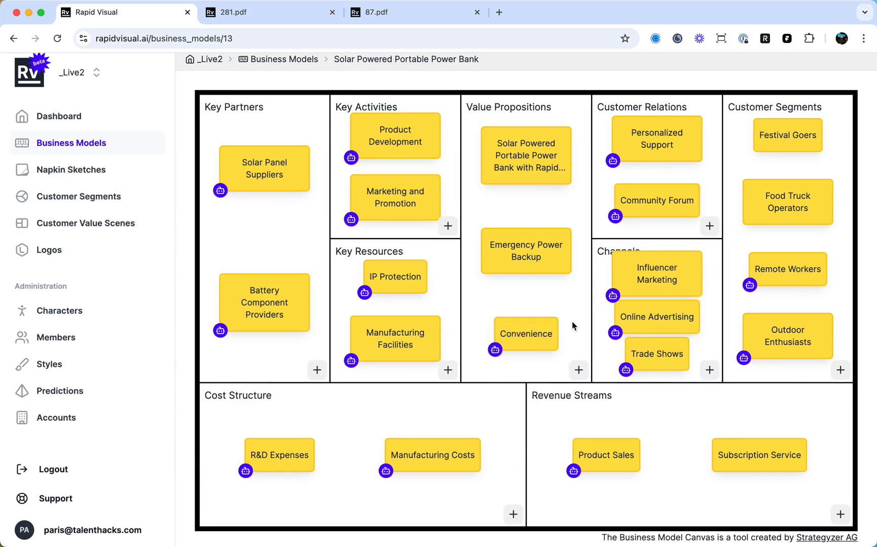
pyautogui.scroll(1, 572, 326)
pyautogui.scroll(-1, 575, 284)
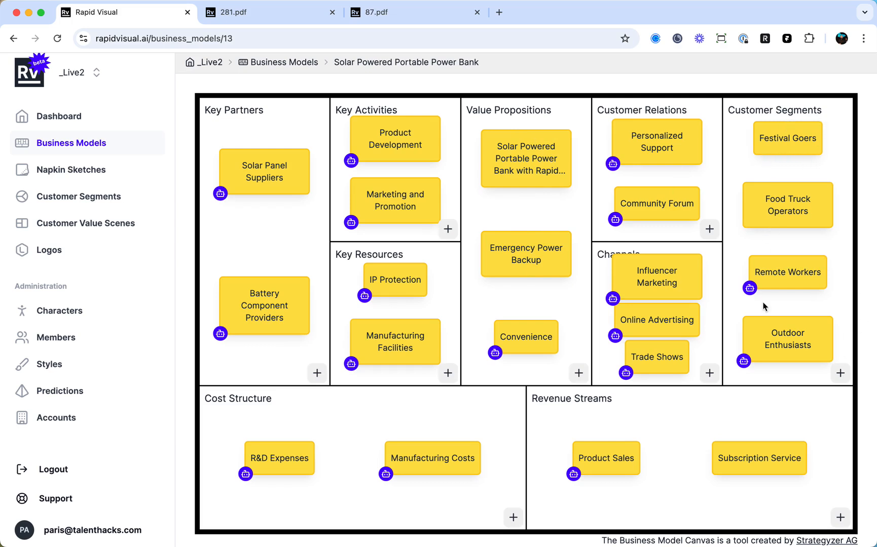
pyautogui.moveTo(799, 325)
pyautogui.scroll(-1, 544, 309)
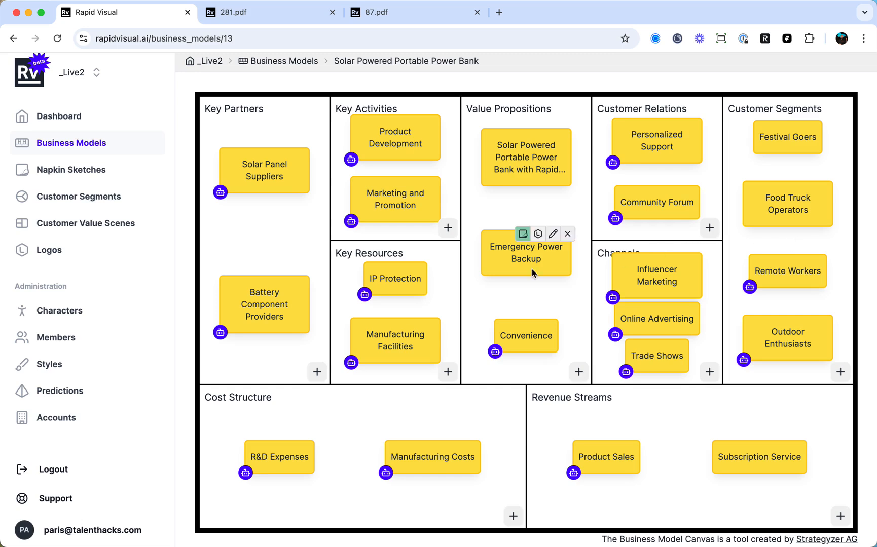
# Create a logo for the Emergency Power Backup value proposition and generate two more variations from the same prompt.
pyautogui.moveTo(540, 268)
pyautogui.click(539, 234)
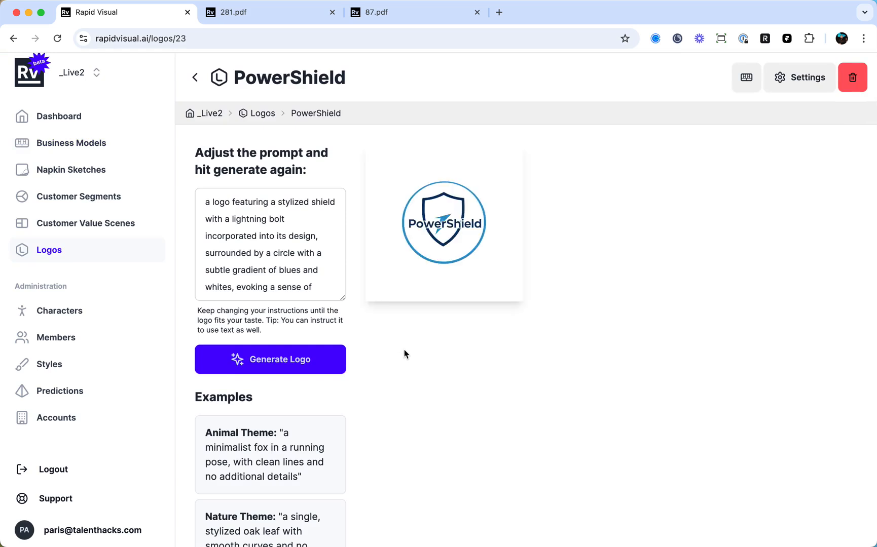
pyautogui.click(299, 366)
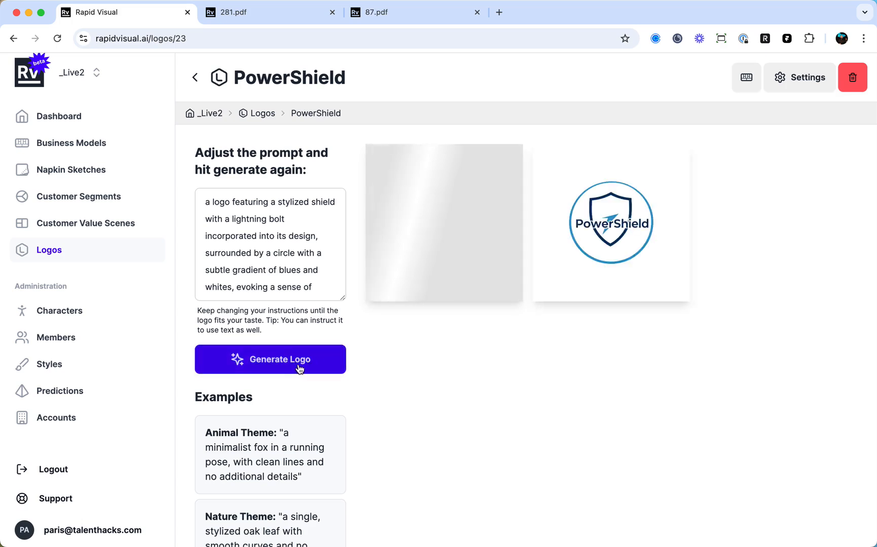
pyautogui.click(299, 366)
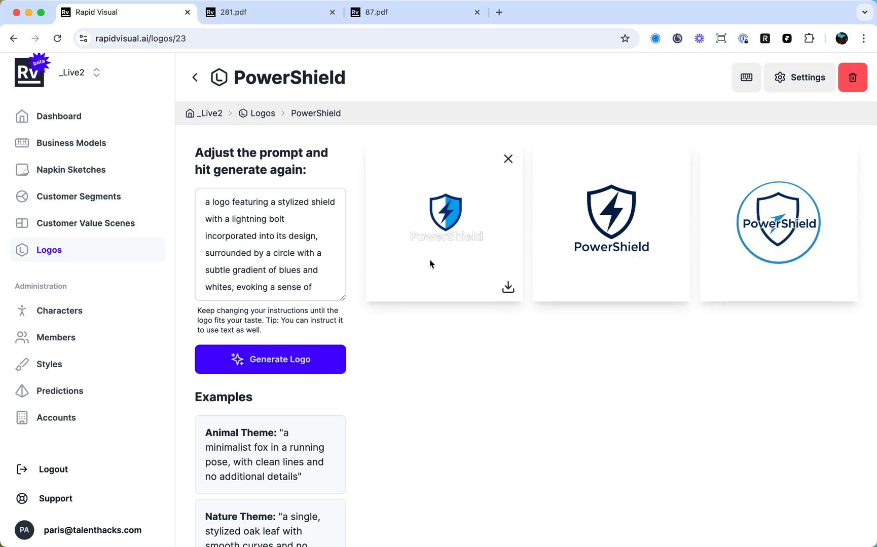
# Read through the full PowerShield logo prompt, including its colour, text and font instructions.
pyautogui.click(219, 220)
pyautogui.scroll(-5, 243, 208)
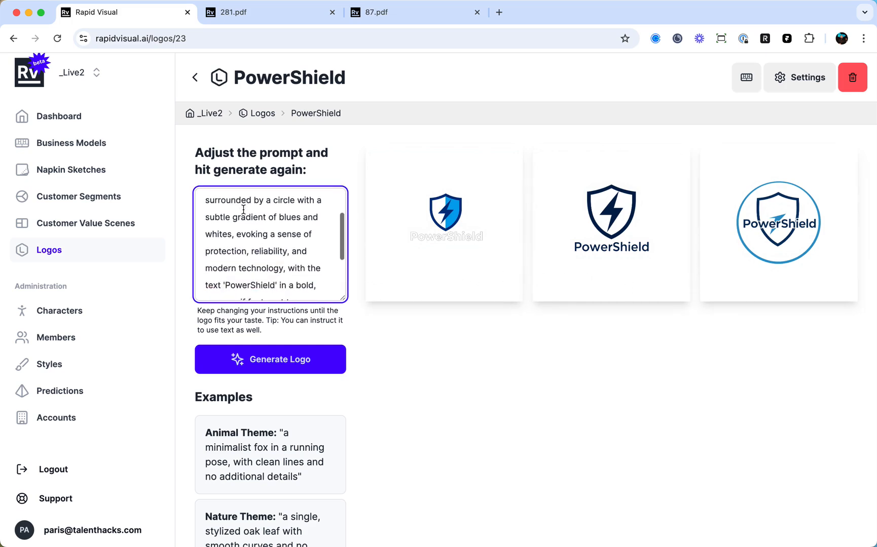
pyautogui.moveTo(226, 223); pyautogui.dragTo(275, 219)
pyautogui.click(287, 276)
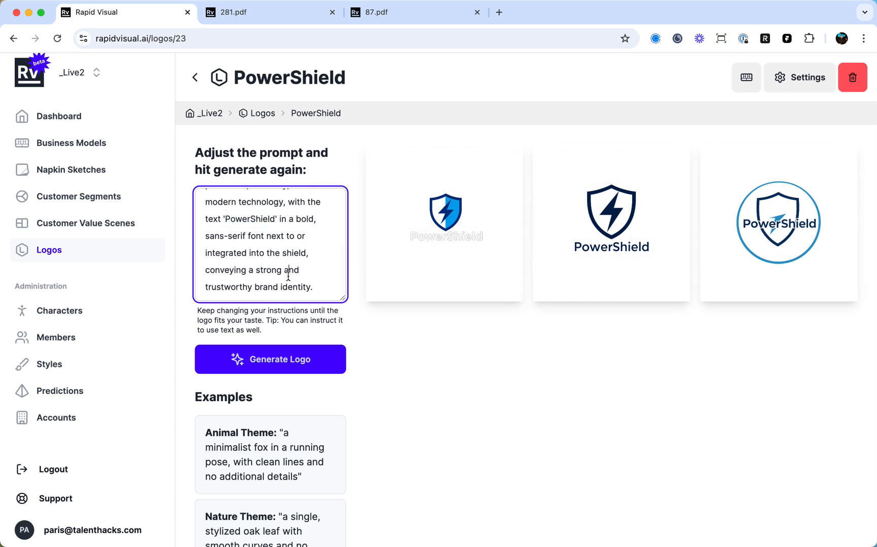
pyautogui.scroll(5, 274, 264)
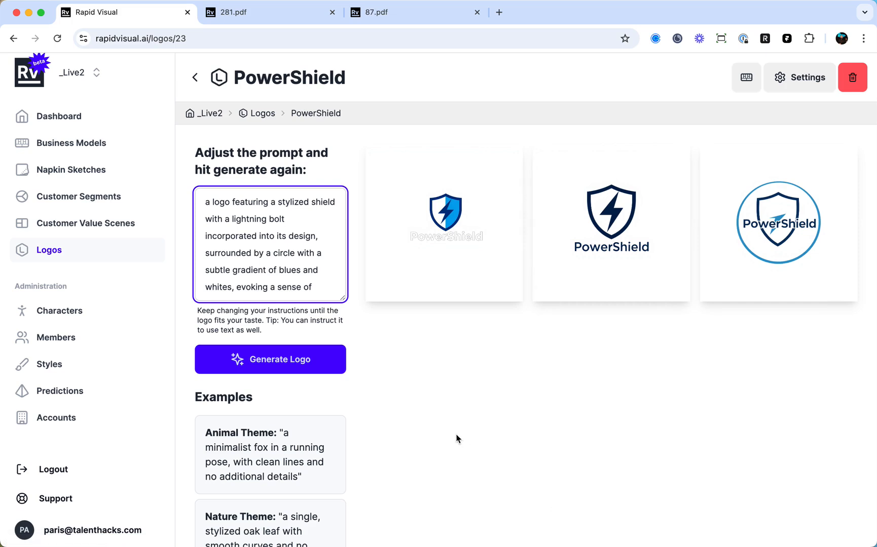
# Go to the dashboard and look over the latest business models, napkin sketches and customer segments.
pyautogui.click(98, 122)
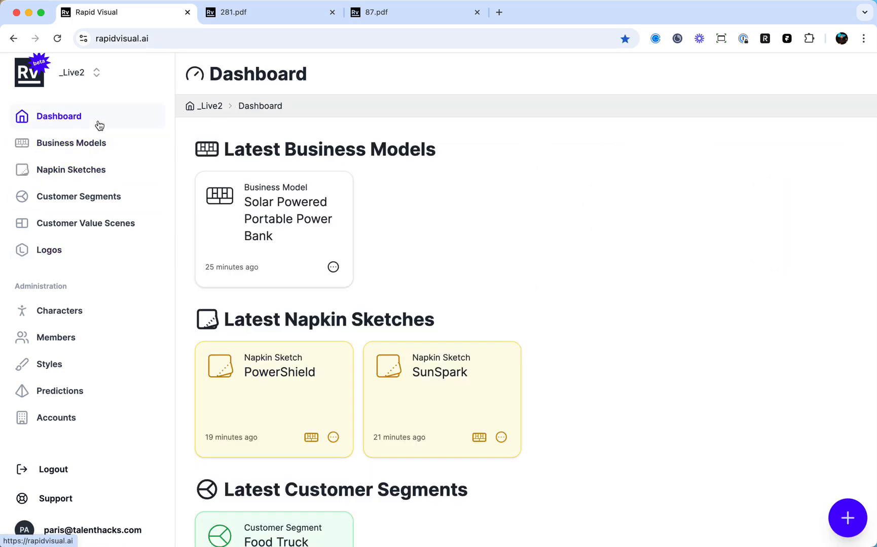
pyautogui.scroll(-1, 457, 228)
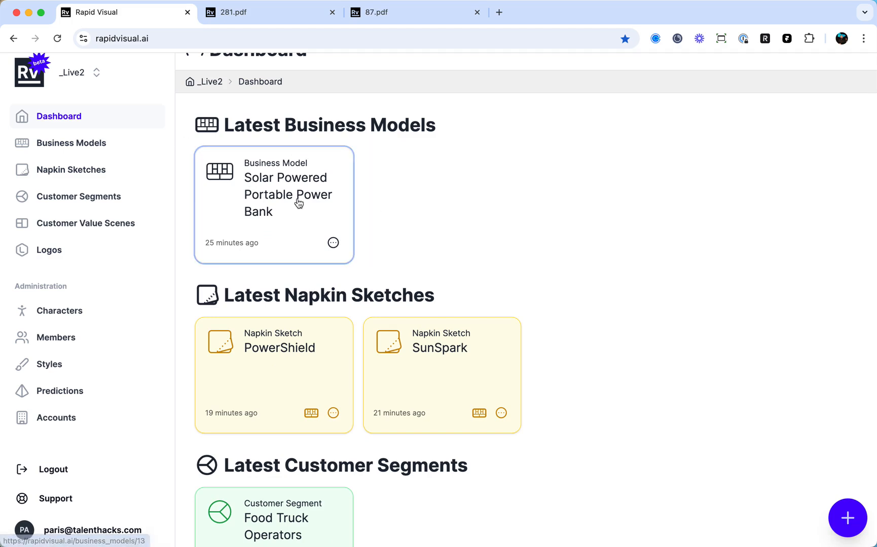
pyautogui.scroll(-2, 253, 283)
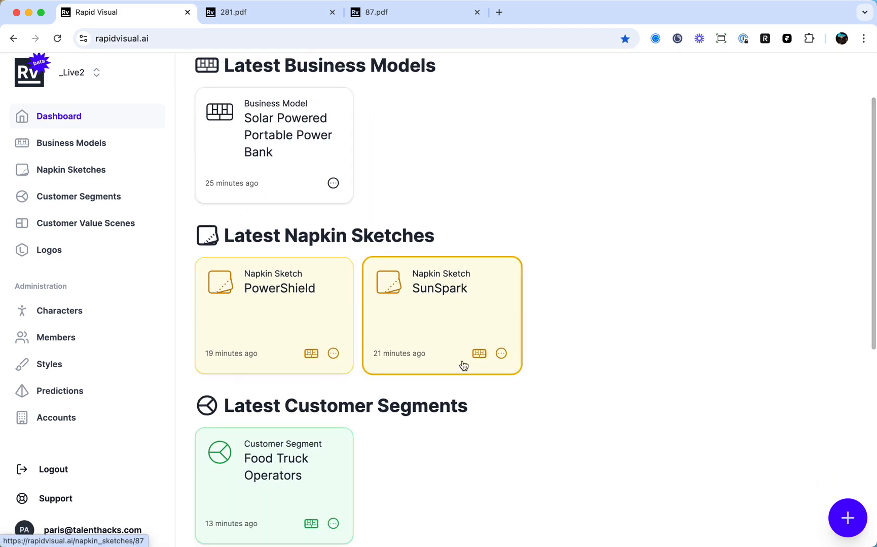
# Look over the latest customer segments, customer value scenes and logos on the dashboard.
pyautogui.scroll(-8, 464, 364)
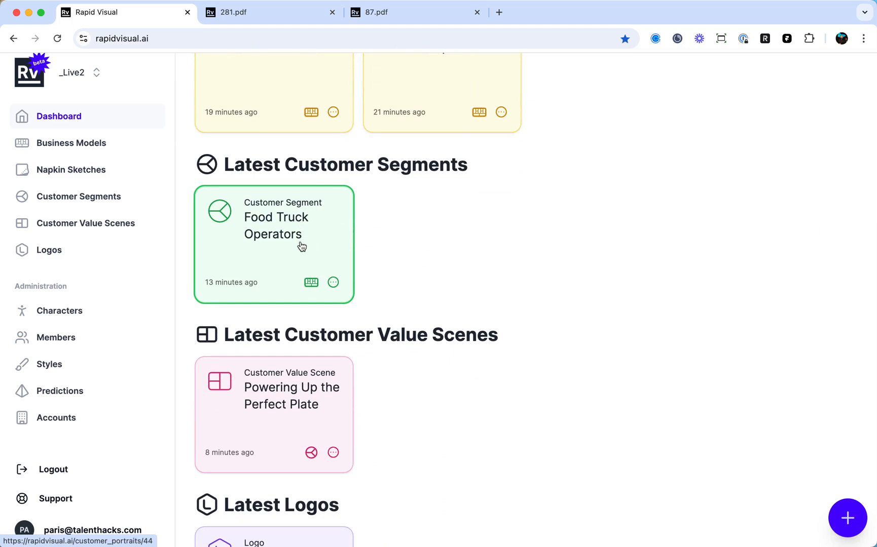
pyautogui.scroll(-5, 289, 293)
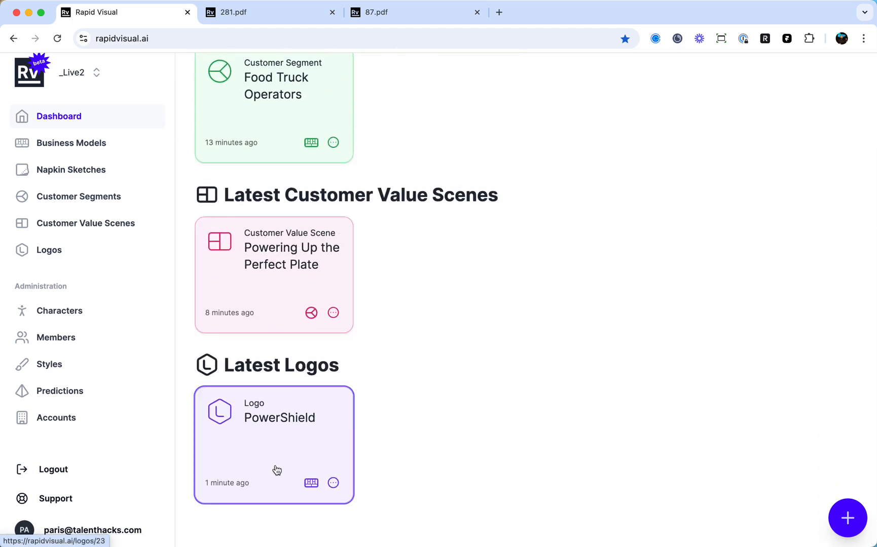
pyautogui.scroll(15, 345, 346)
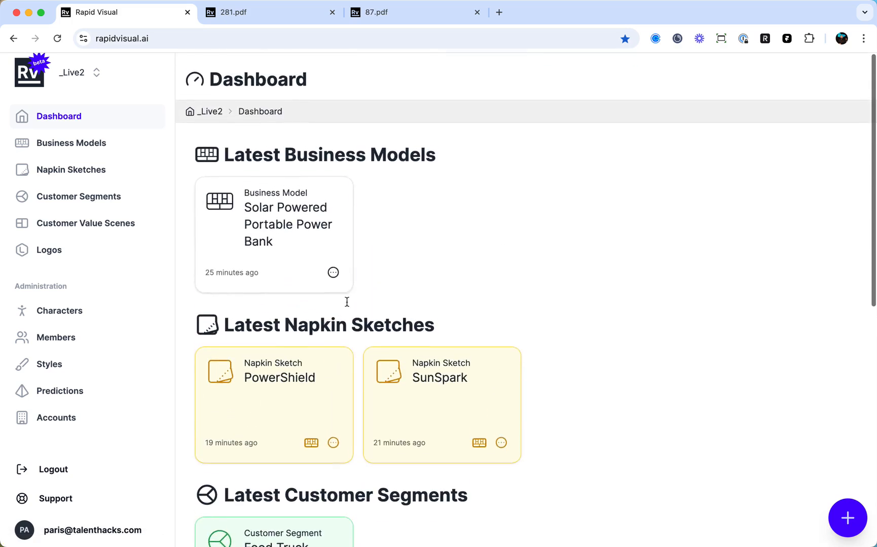
# Create a new tag named "Version 1" for the business models.
pyautogui.click(93, 151)
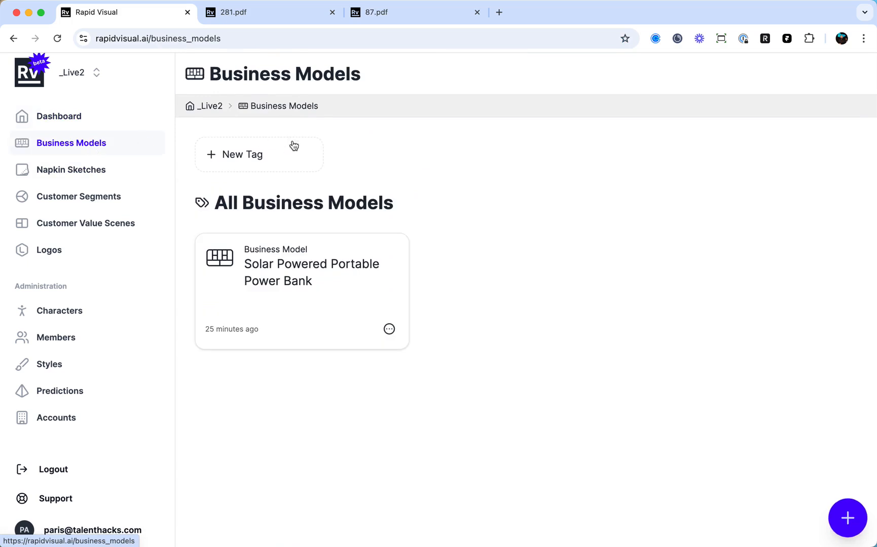
pyautogui.click(251, 165)
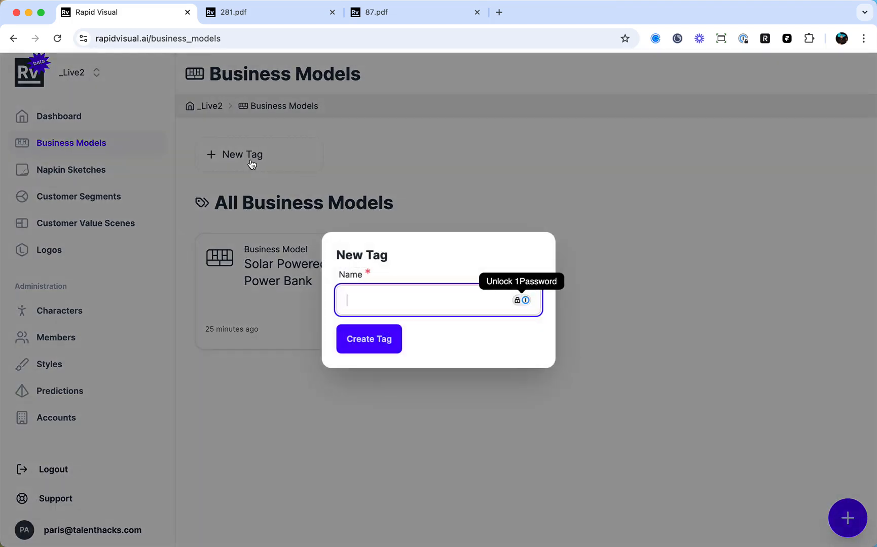
pyautogui.write('Version 1')
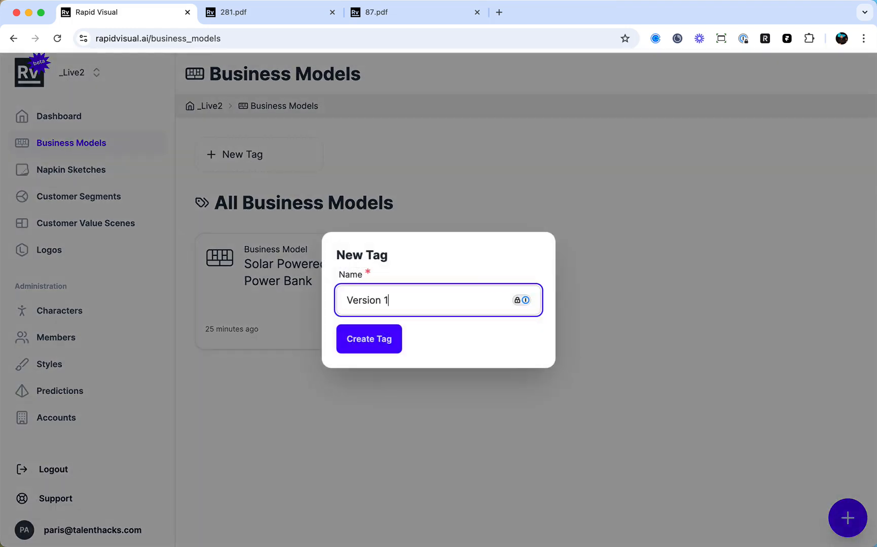
pyautogui.click(357, 343)
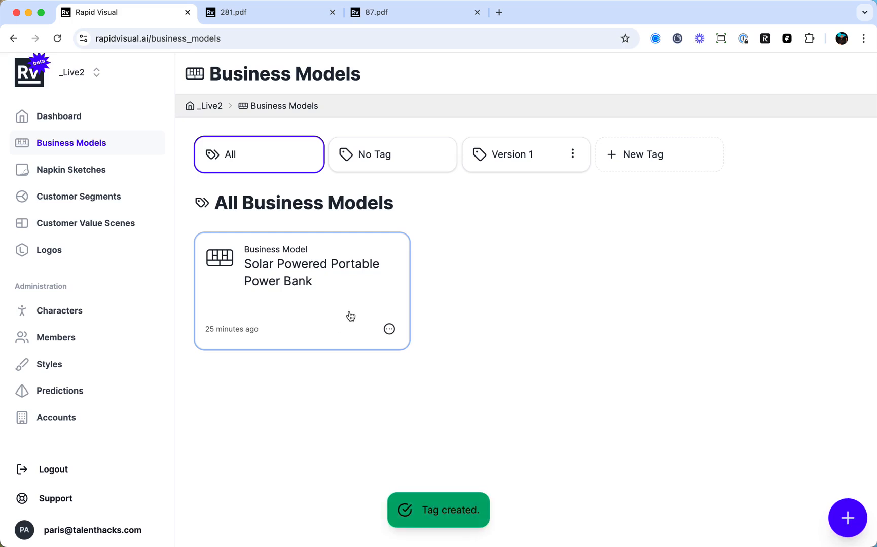
# Assign the "Version 1" tag to the Solar Powered Portable Power Bank business model.
pyautogui.click(389, 330)
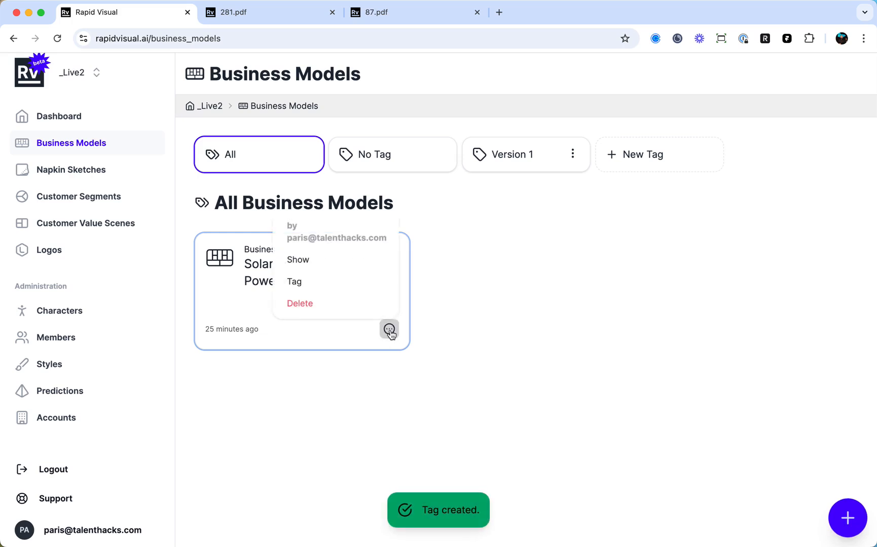
pyautogui.click(354, 285)
pyautogui.click(274, 316)
pyautogui.click(272, 319)
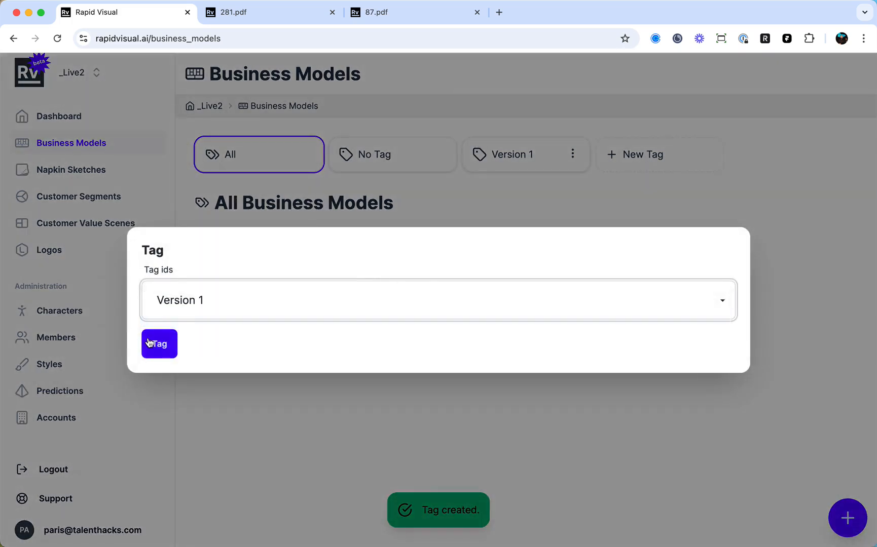
pyautogui.click(157, 345)
# Filter the business models by Version 1, No Tag and All, and return to the dashboard.
pyautogui.click(508, 165)
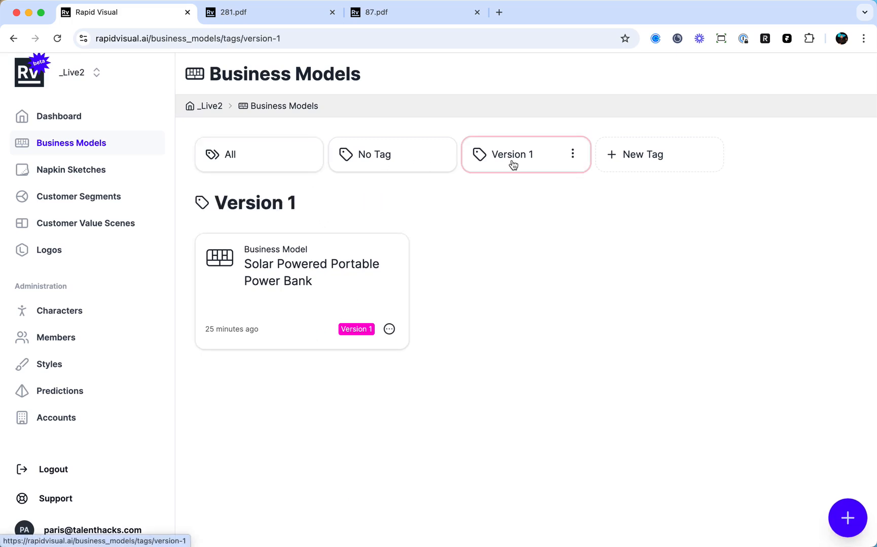
pyautogui.click(408, 161)
pyautogui.click(237, 167)
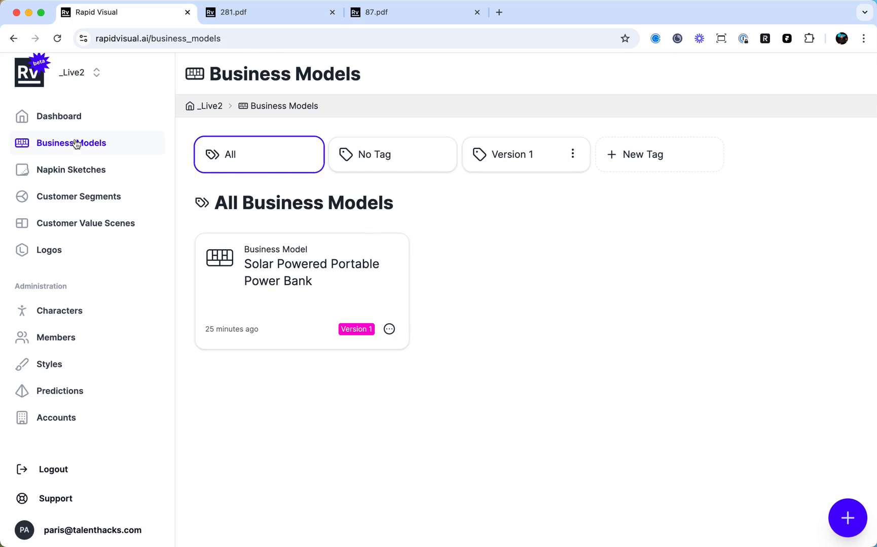
pyautogui.click(102, 122)
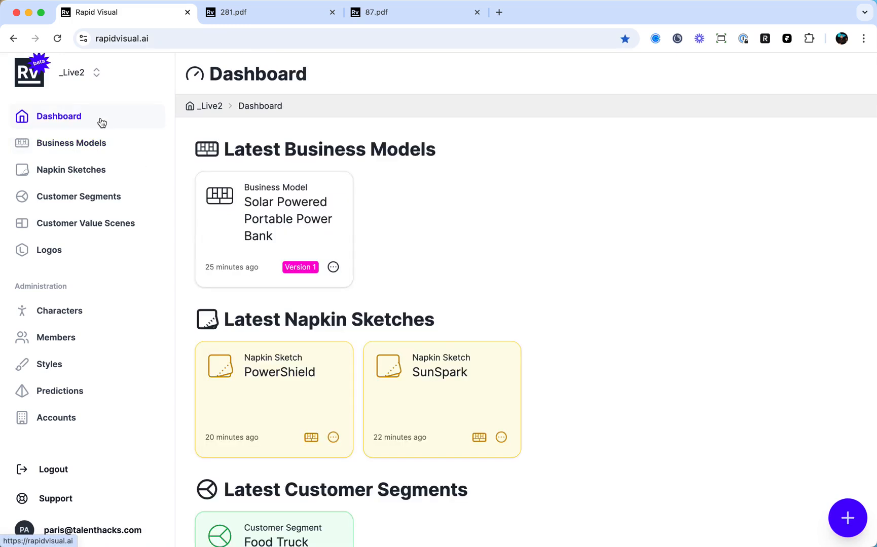